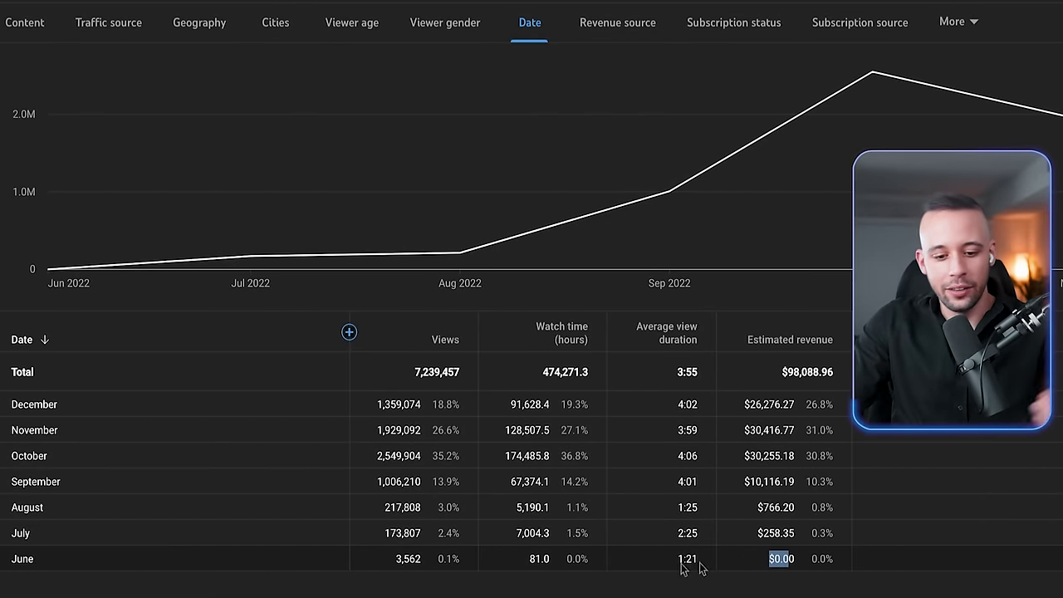
Examine the monthly views and estimated revenue from June through October 2022 in the channel analytics table
left_click_drag(567, 559, 582, 562)
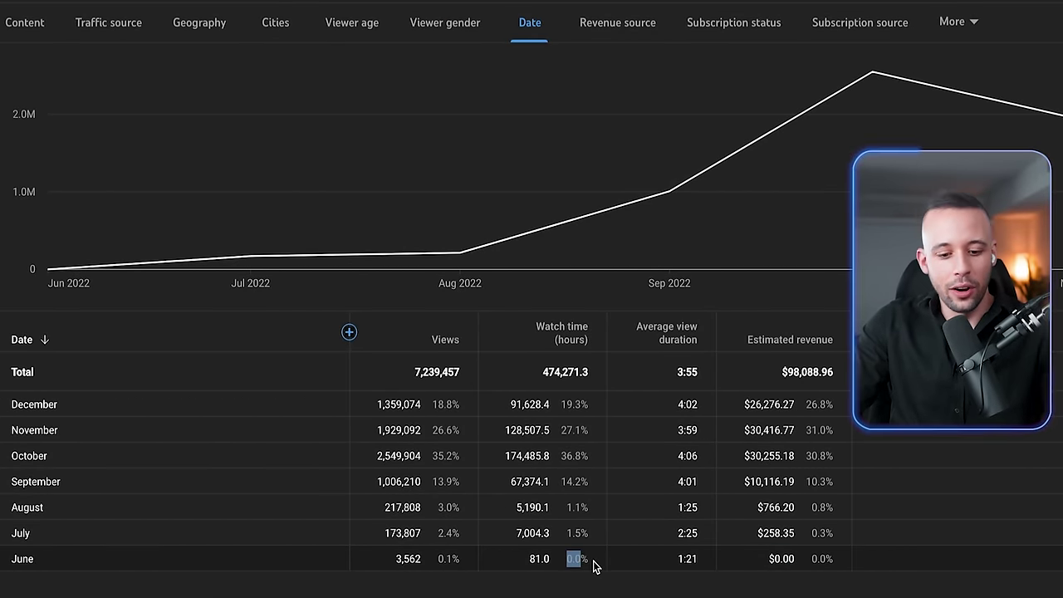
left_click_drag(377, 565, 422, 565)
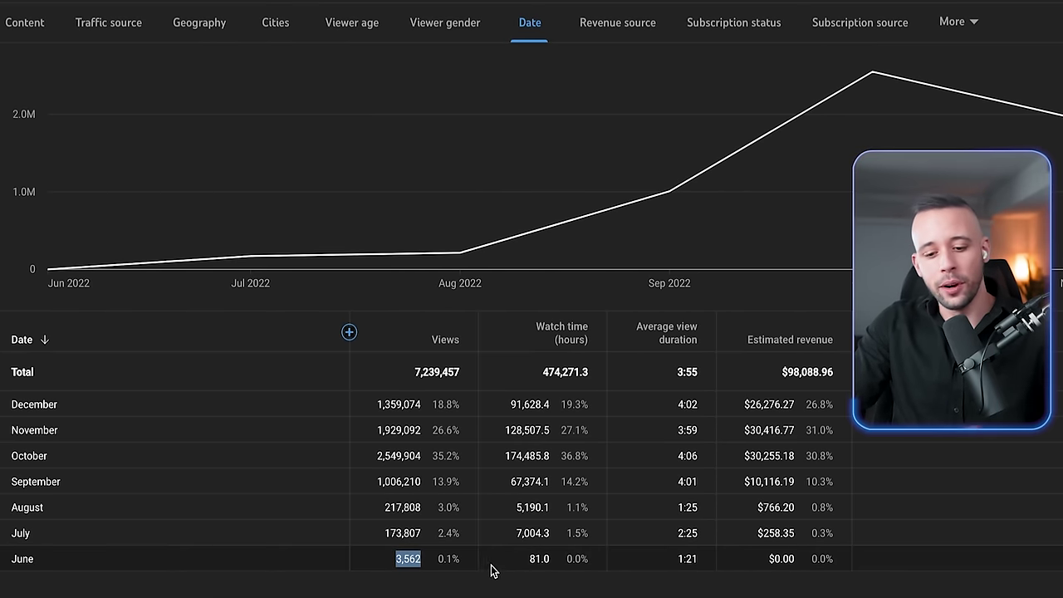
left_click_drag(735, 533, 813, 535)
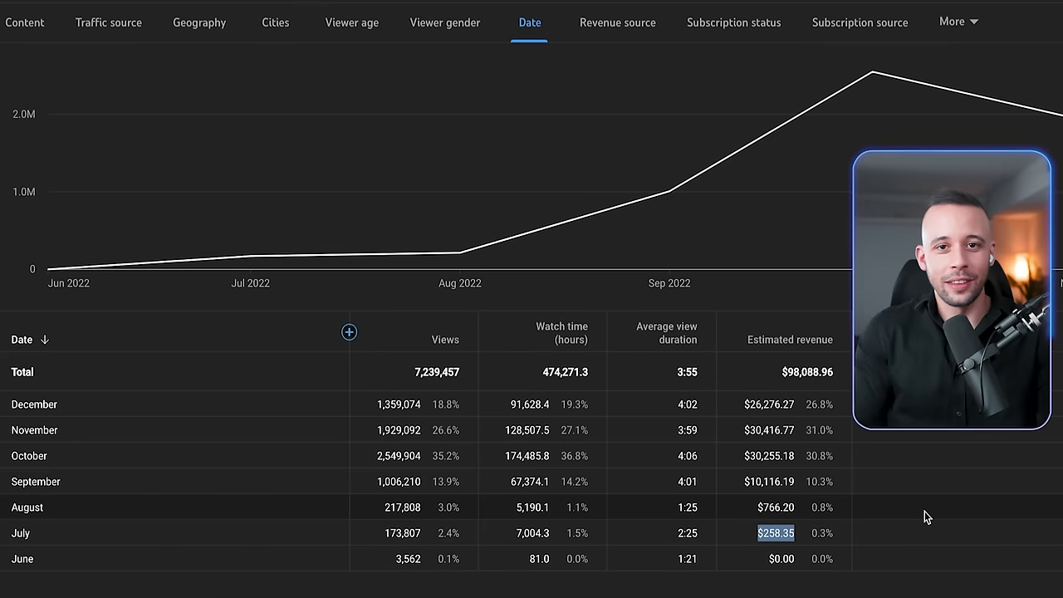
left_click_drag(736, 534, 850, 523)
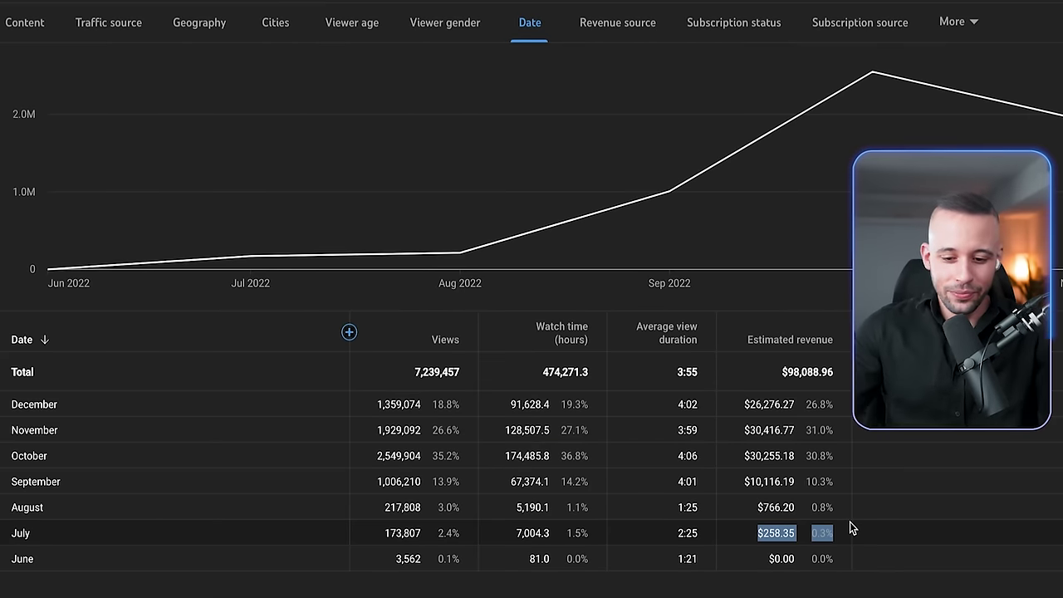
left_click_drag(752, 507, 891, 510)
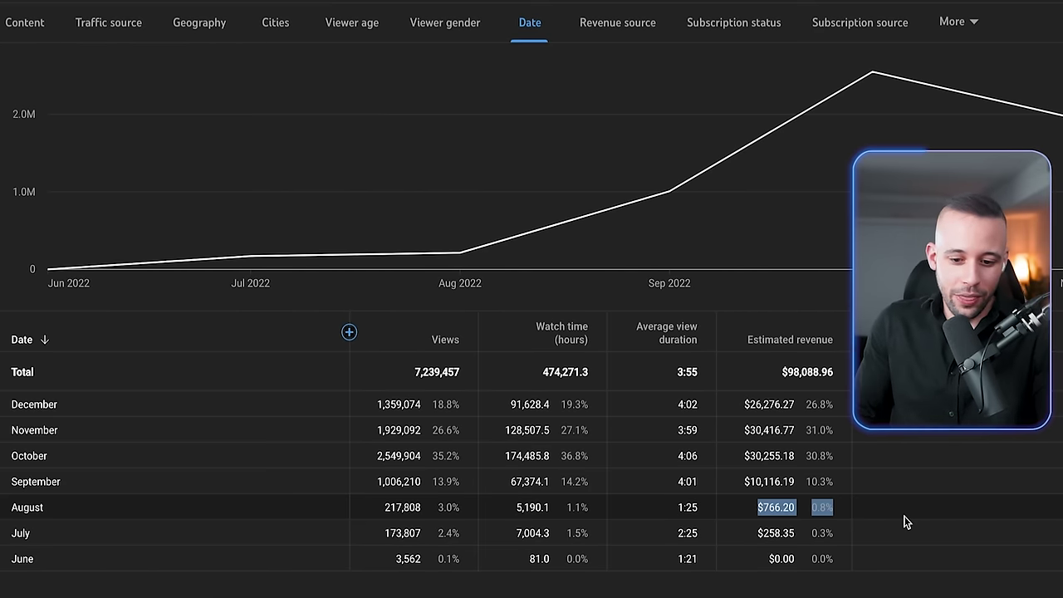
double_click(769, 455)
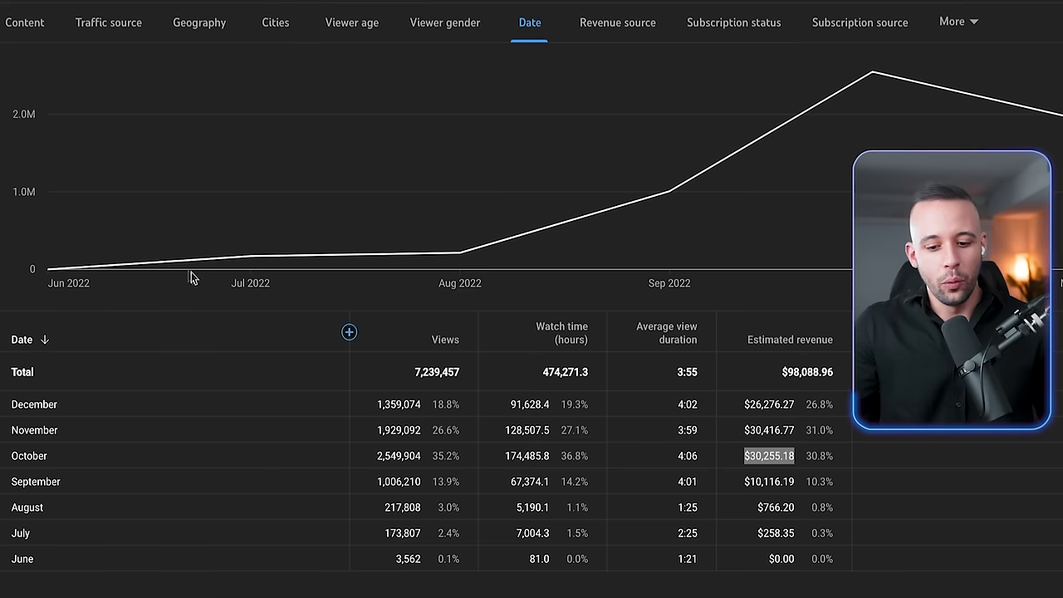
left_click_drag(743, 481, 832, 486)
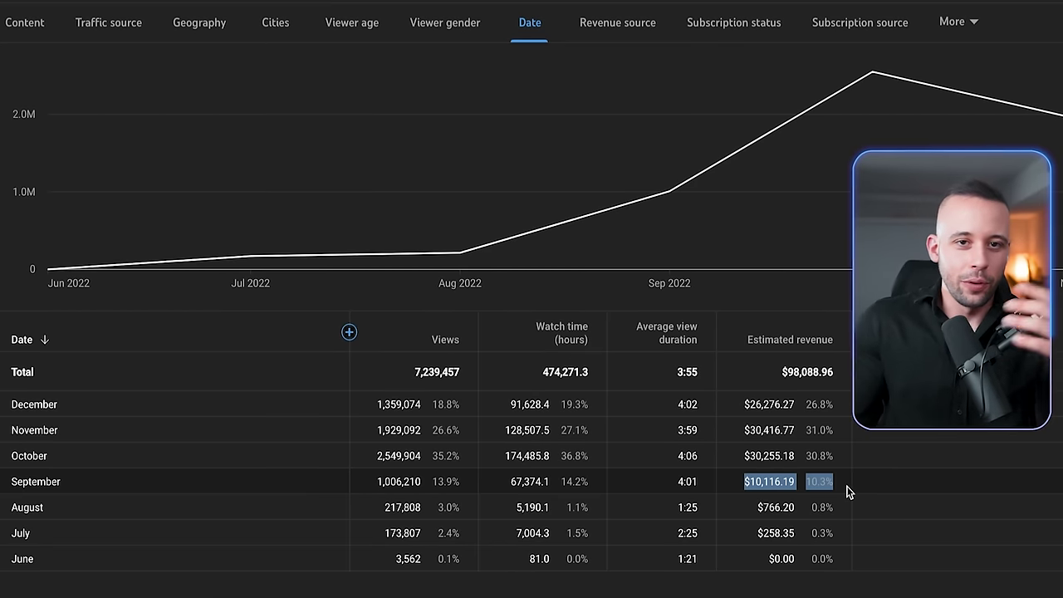
left_click_drag(789, 550, 844, 563)
left_click(844, 563)
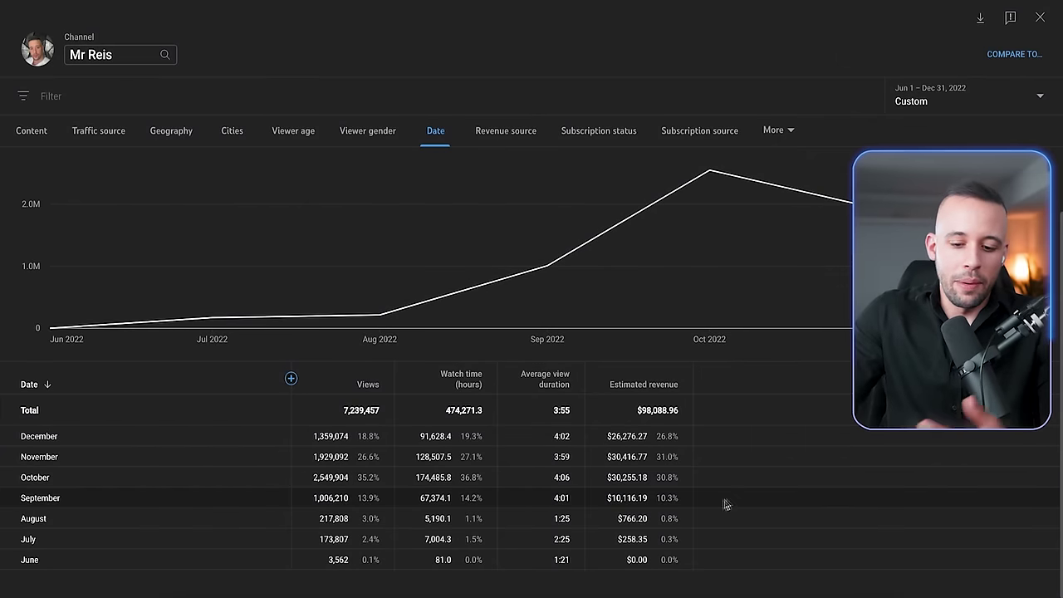
Compare the estimated revenue of August and September 2022 in the monthly breakdown
mouse_move(725, 504)
left_mouse_down()
mouse_move(593, 498)
mouse_move(712, 499)
left_mouse_up()
left_click(598, 498)
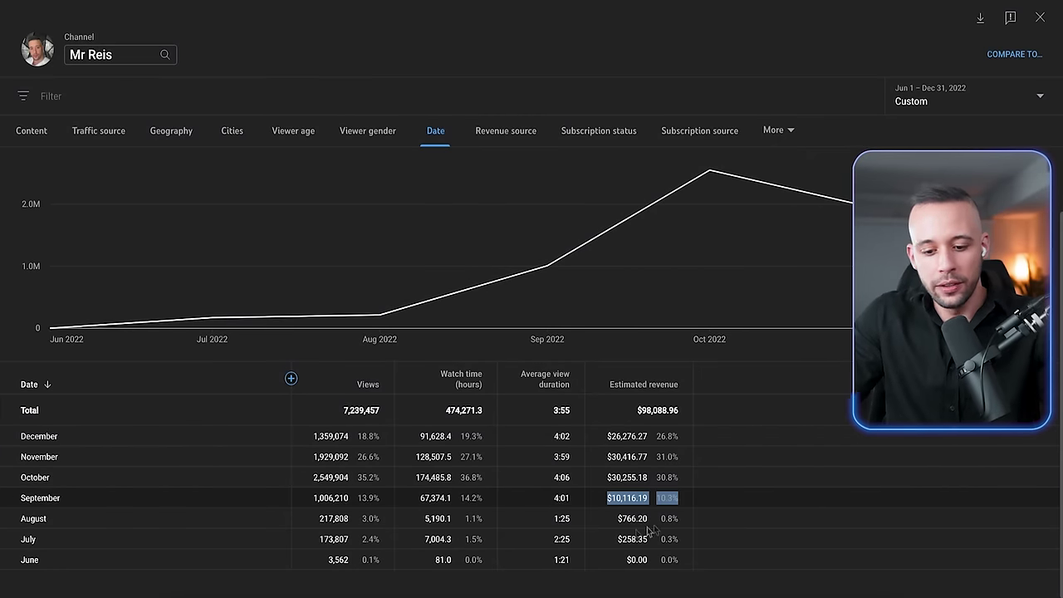
left_click_drag(615, 518, 712, 509)
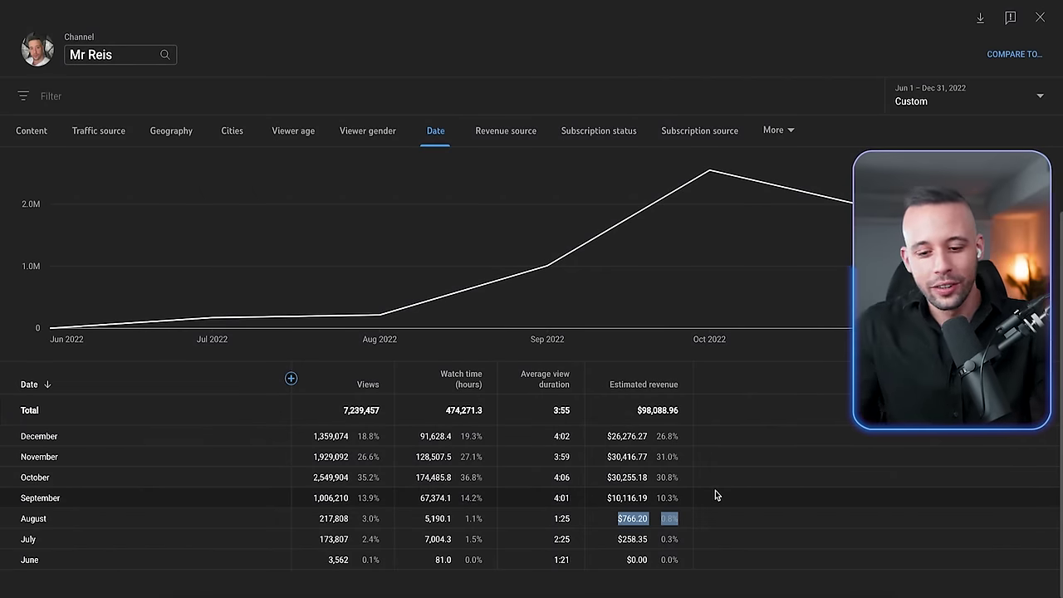
left_click_drag(606, 497, 767, 499)
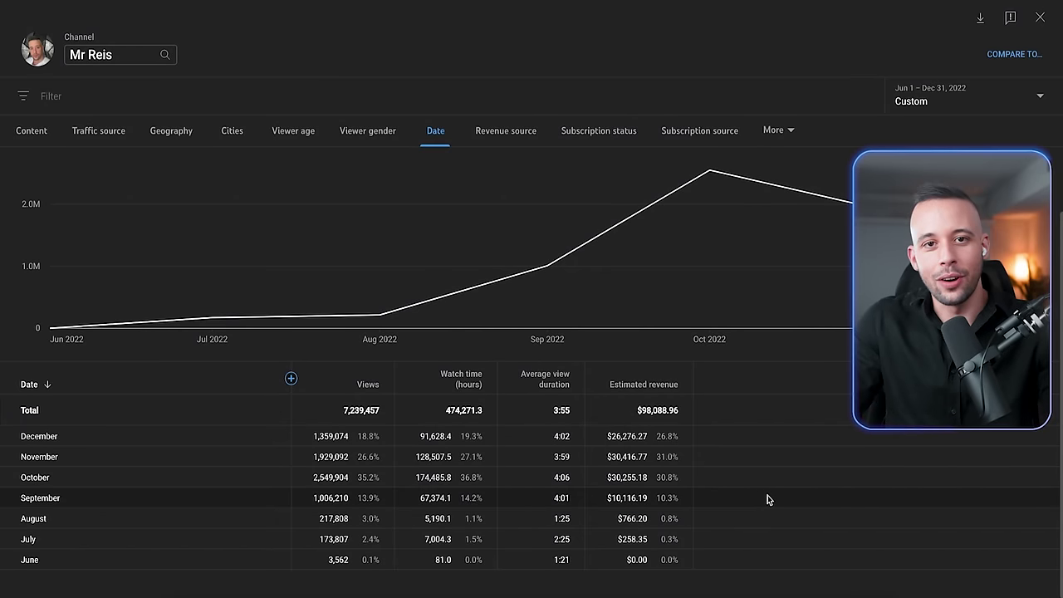
left_click_drag(585, 498, 719, 504)
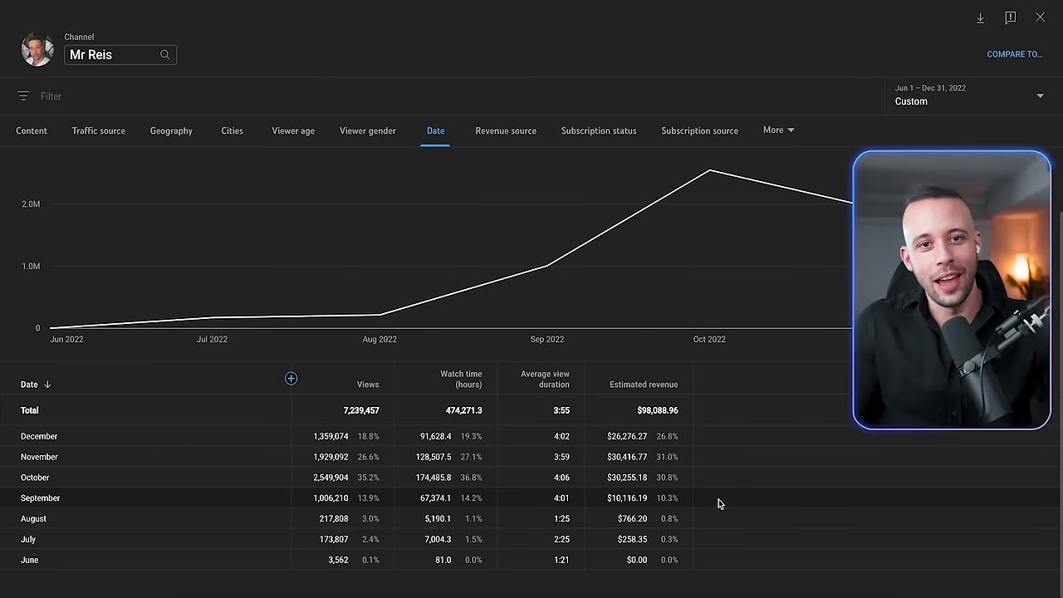
left_click_drag(607, 498, 652, 496)
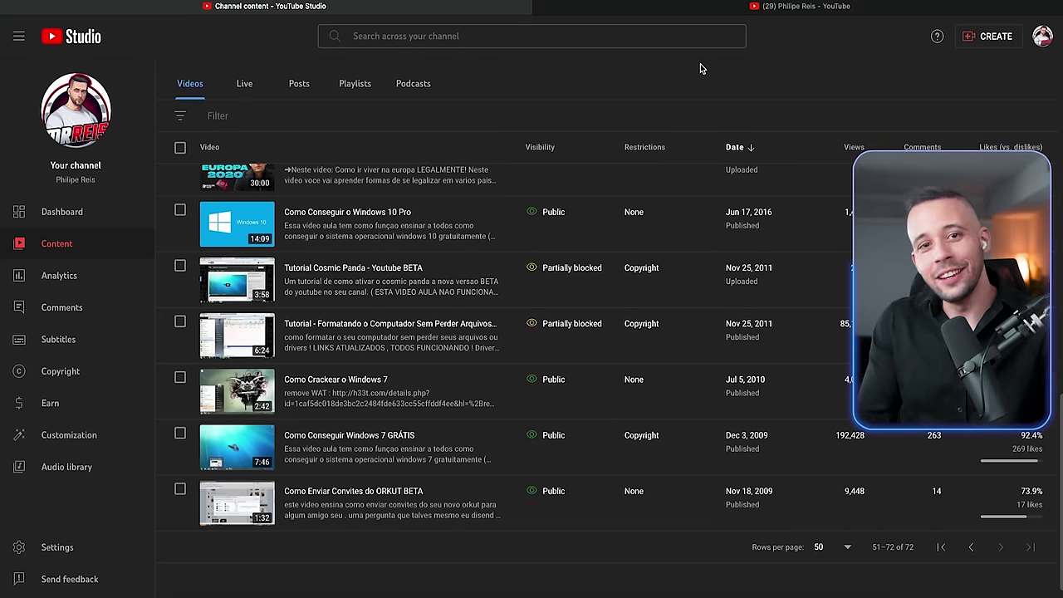
Review the publish dates of the oldest uploads in the channel's content list and view the "Como lucrar na crise" video
scroll(644, 554, "down", 2)
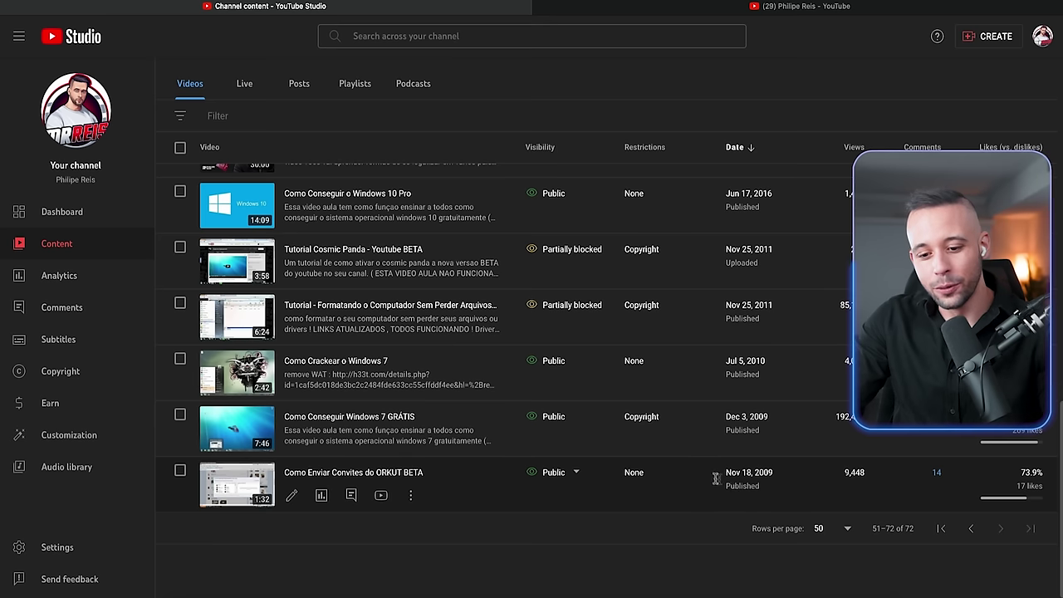
left_click_drag(716, 479, 776, 475)
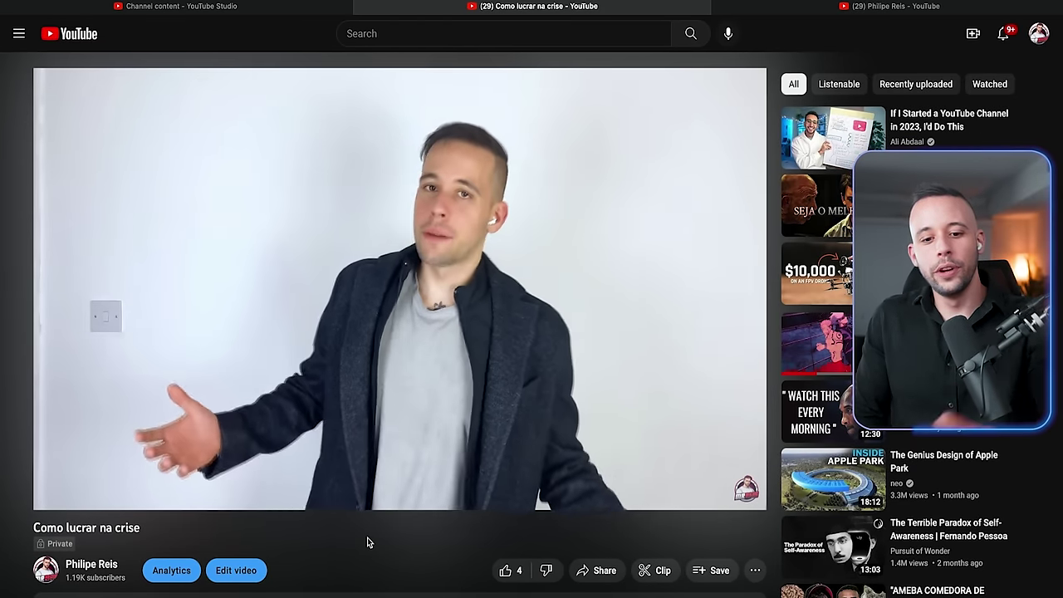
left_click(444, 357)
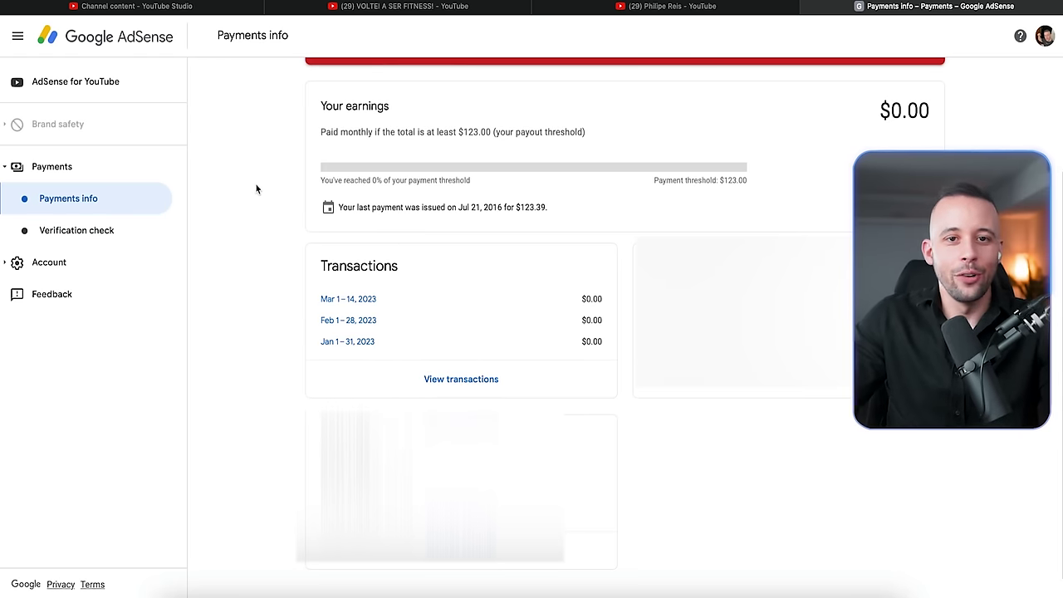
Check the date and amount of the last issued payment on Google AdSense's payments info page
left_click_drag(340, 206, 558, 216)
left_click(451, 209)
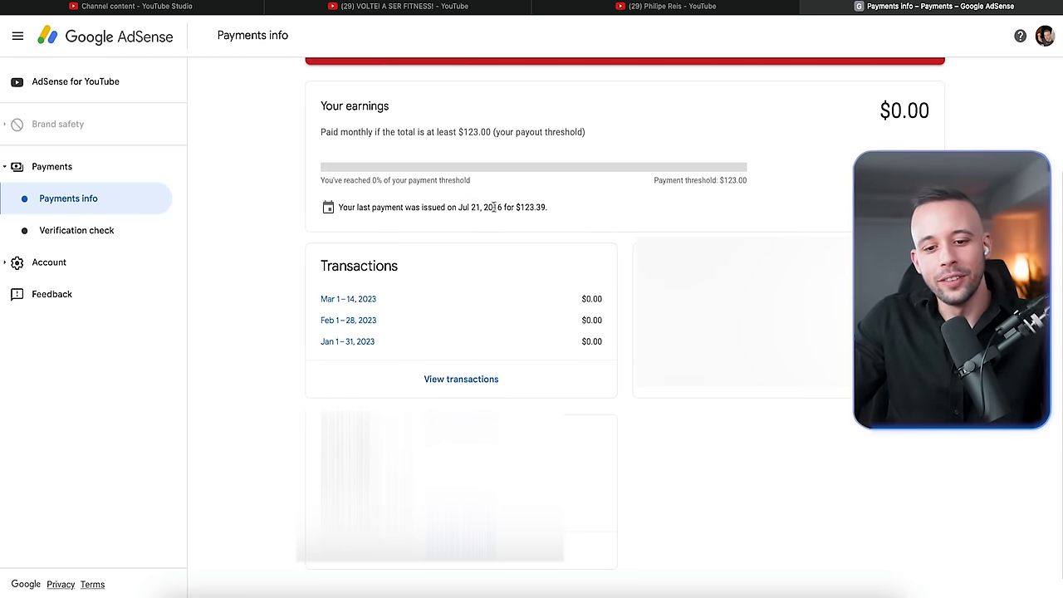
left_click_drag(436, 208, 429, 207)
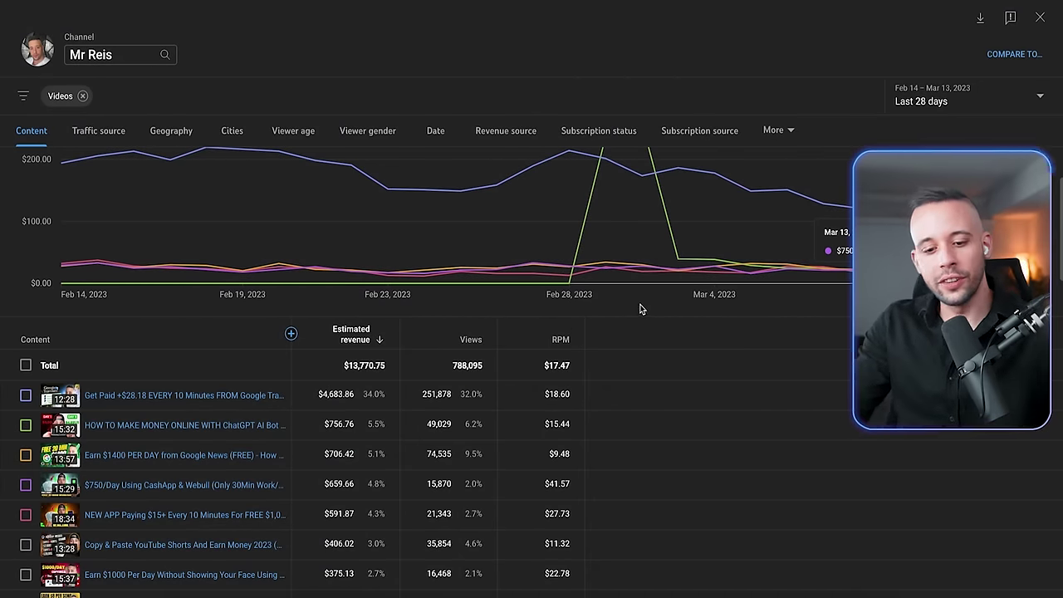
Check the channel's overall RPM for the last 28 days and its total views for the last 48 hours
left_click_drag(540, 371, 615, 373)
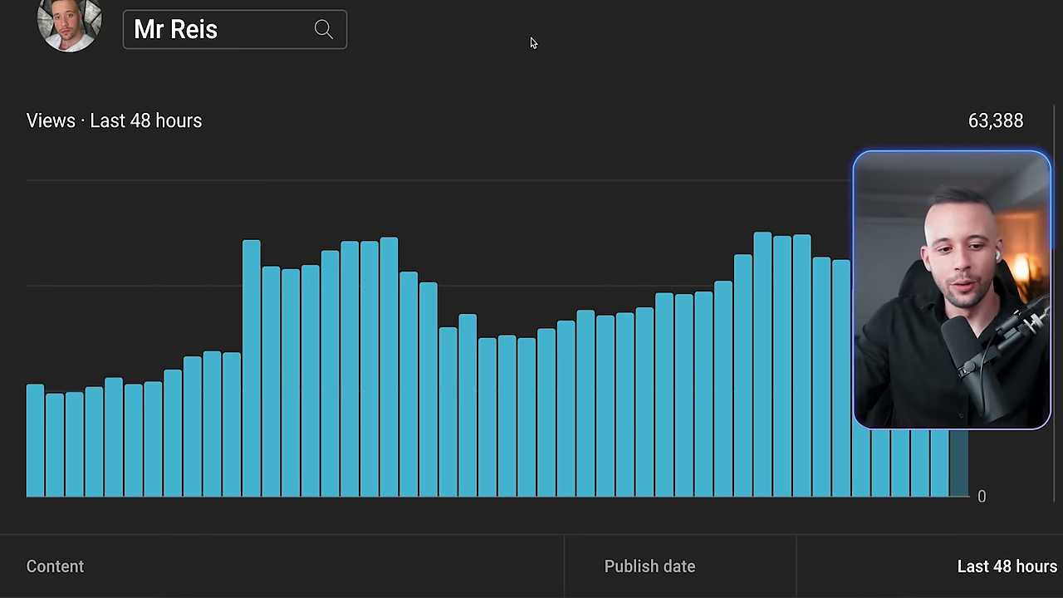
left_click_drag(20, 137, 225, 128)
left_click(972, 91)
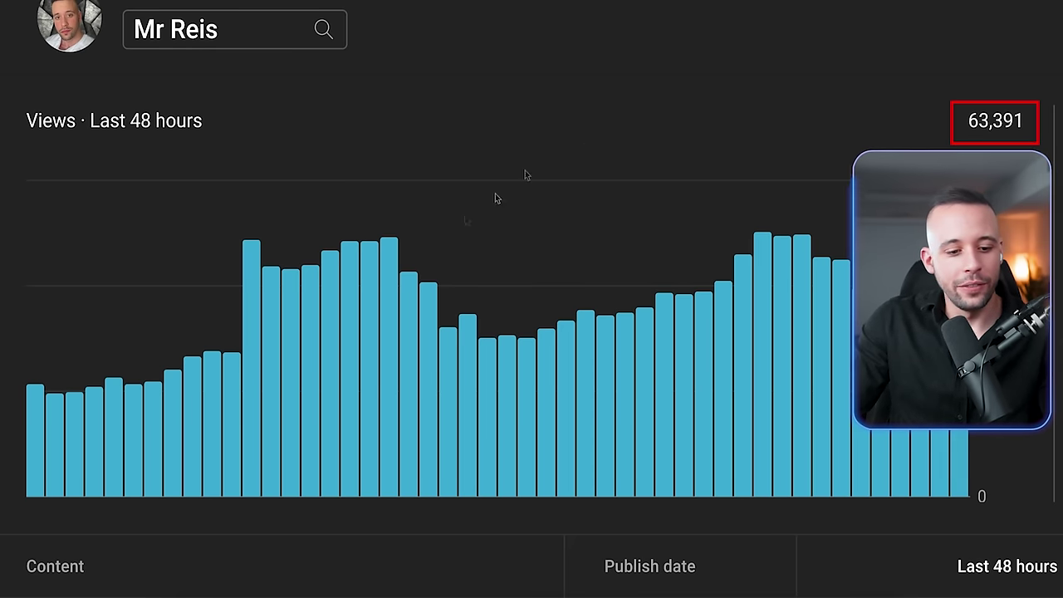
Switch to ChatGPT and read through its list of 10 high-paying YouTube niches
mouse_move(419, 378)
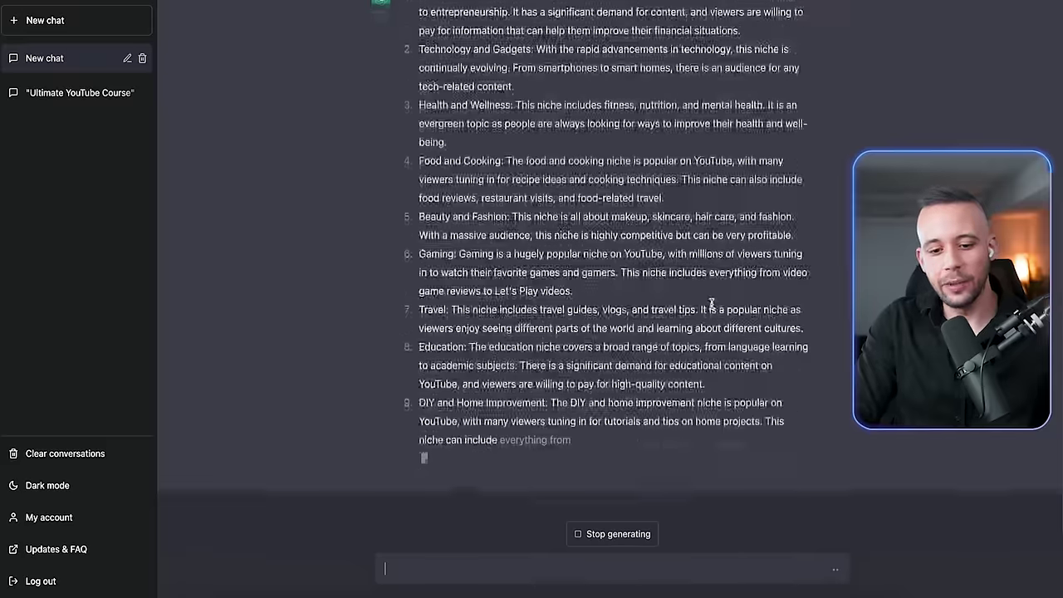
scroll(712, 307, "up", 3)
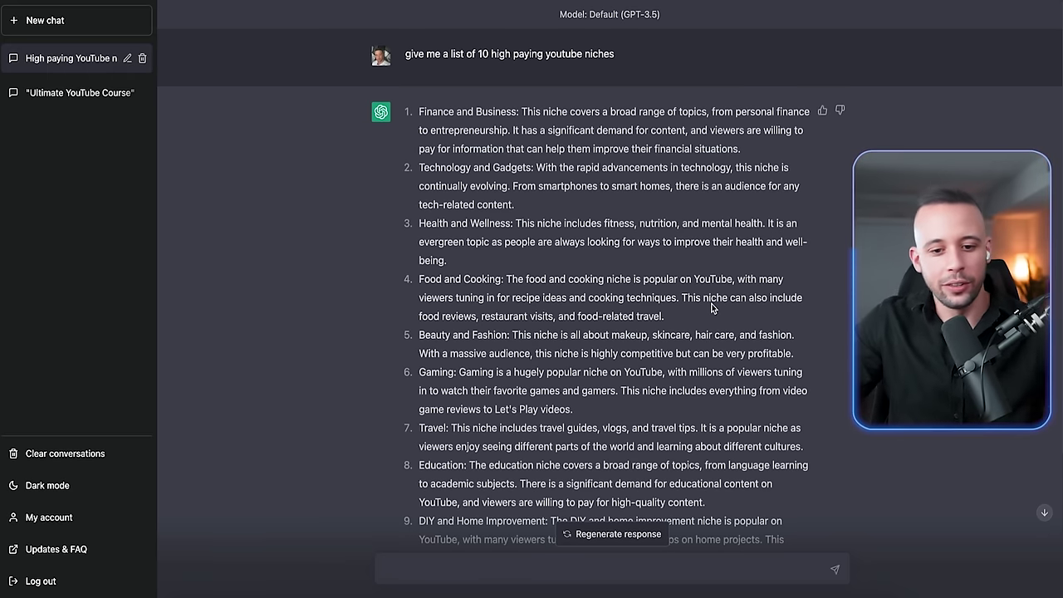
scroll(712, 308, "down", 2)
key("ctrl+a")
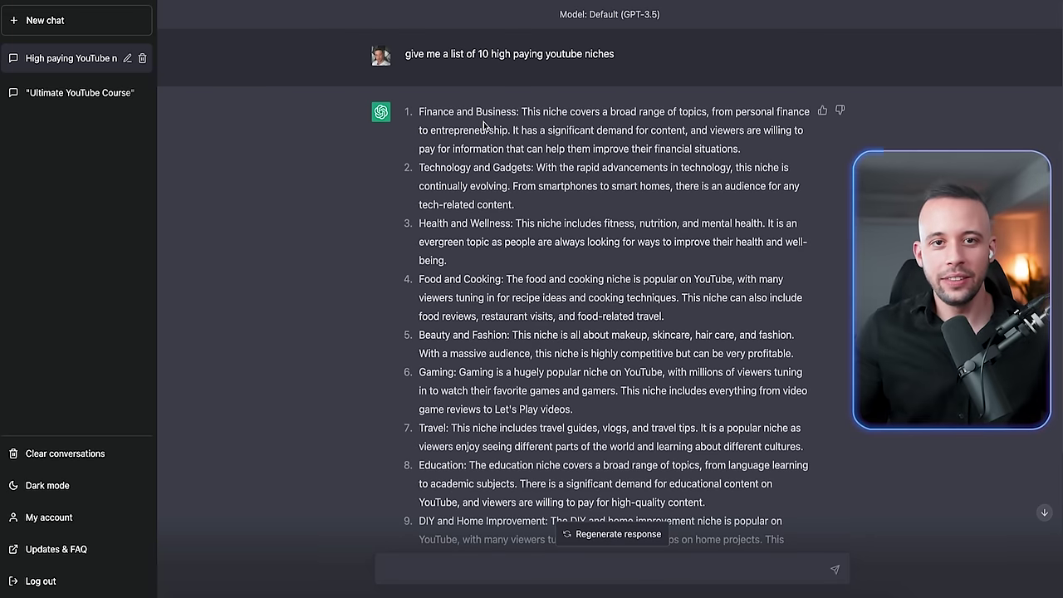
Go through the 30 viral video ideas on how to invest and select the idea "How to invest in ETFs"
scroll(484, 124, "down", 3)
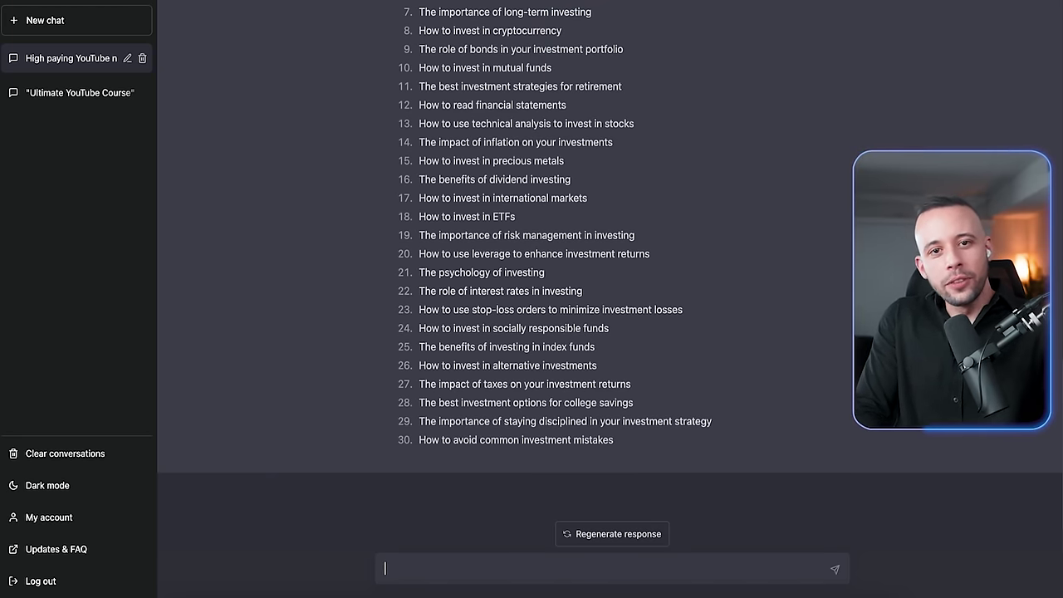
scroll(655, 366, "up", 3)
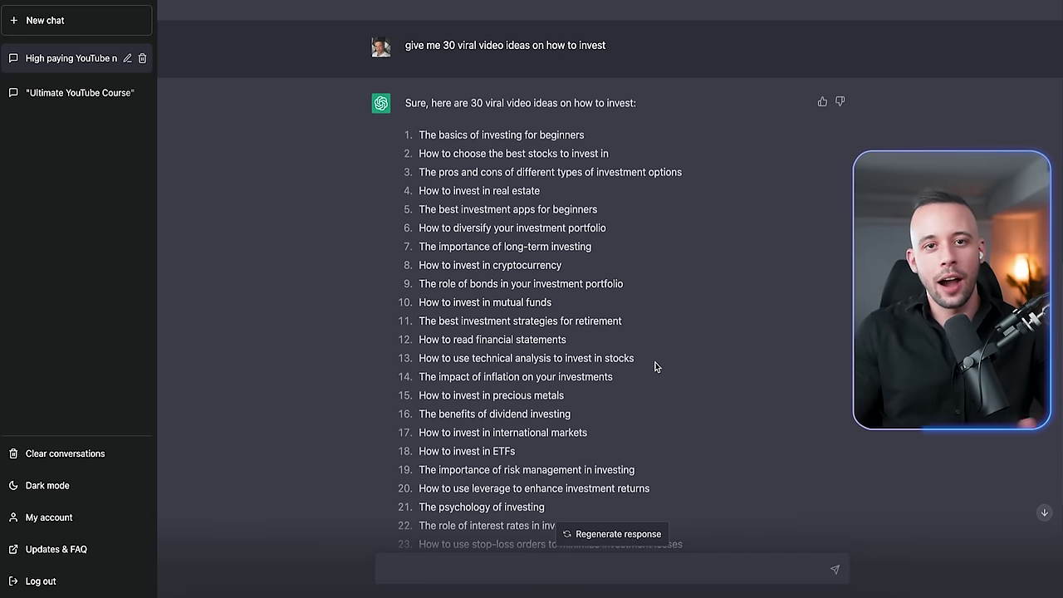
scroll(654, 367, "down", 2)
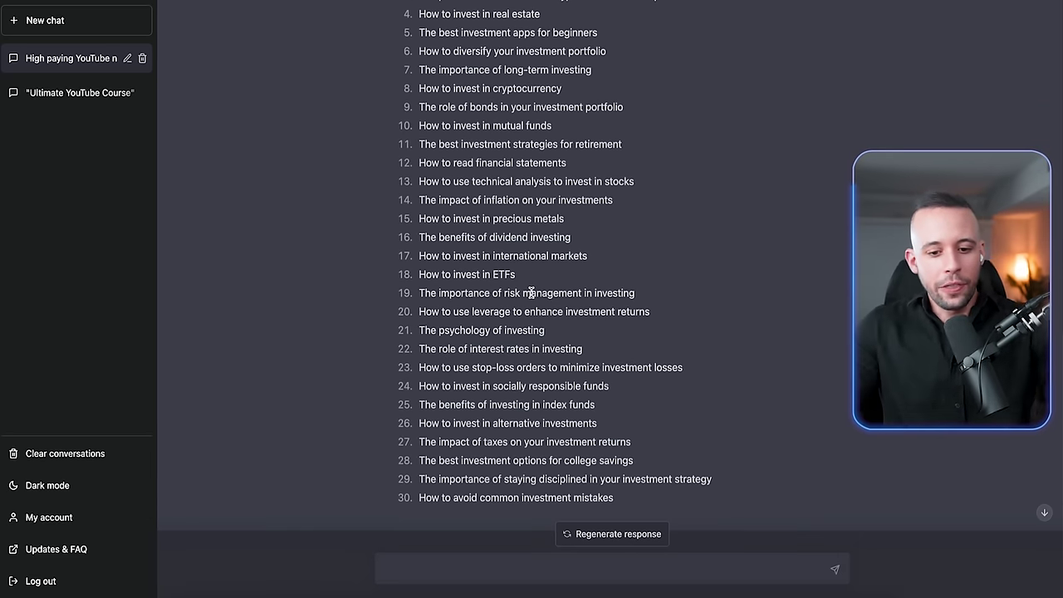
left_click_drag(525, 279, 418, 281)
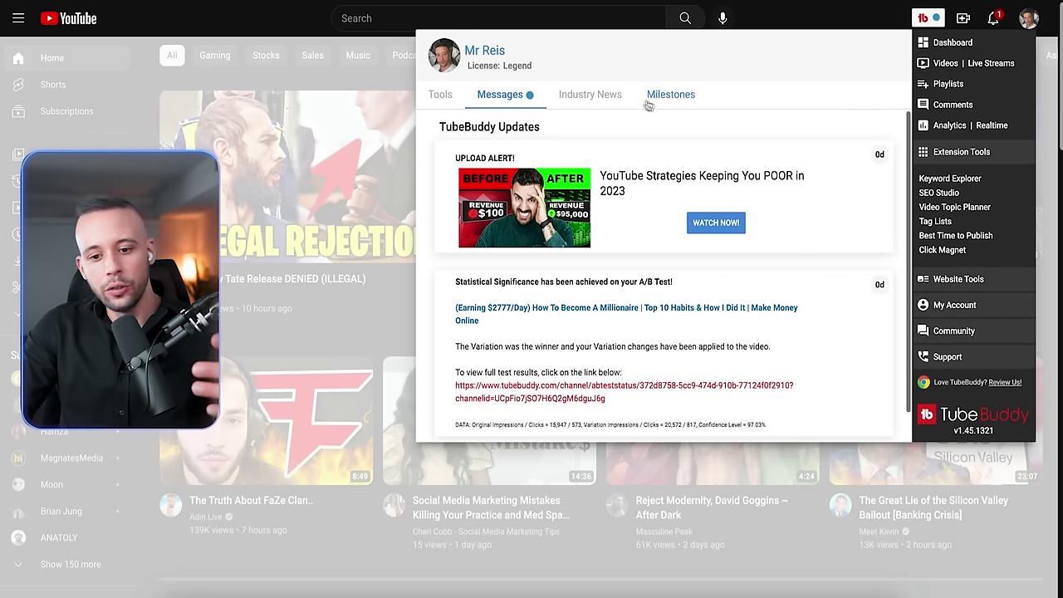
Switch to YouTube and open TubeBuddy's Keyword Explorer
left_click(949, 178)
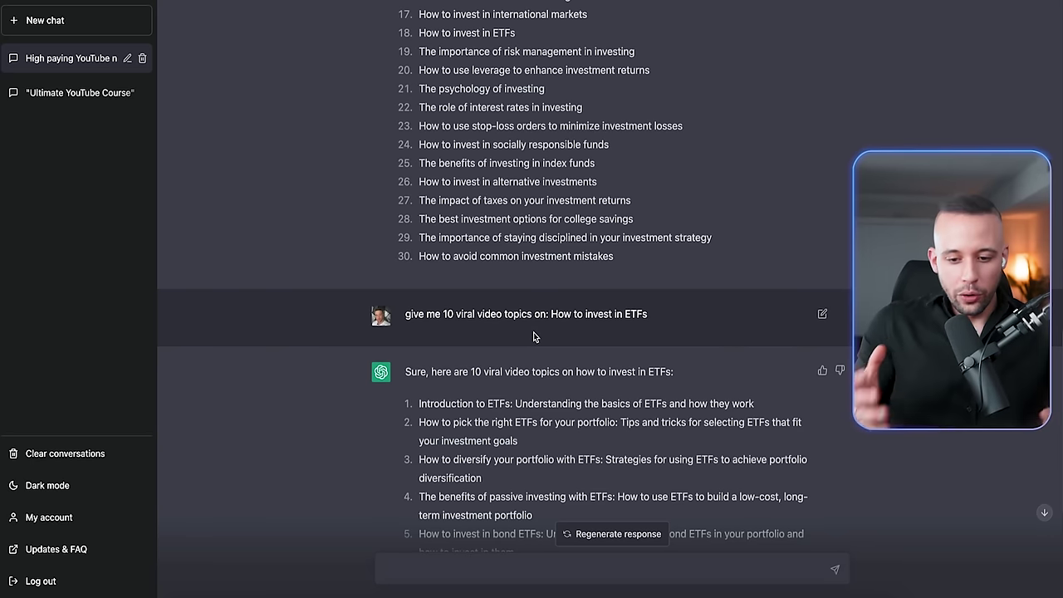
Back in ChatGPT, turn the first ETF topic into the unsent message "How to invest - Understanding the basics of ETFs and how they work"
scroll(536, 339, "down", 1)
scroll(545, 332, "down", 2)
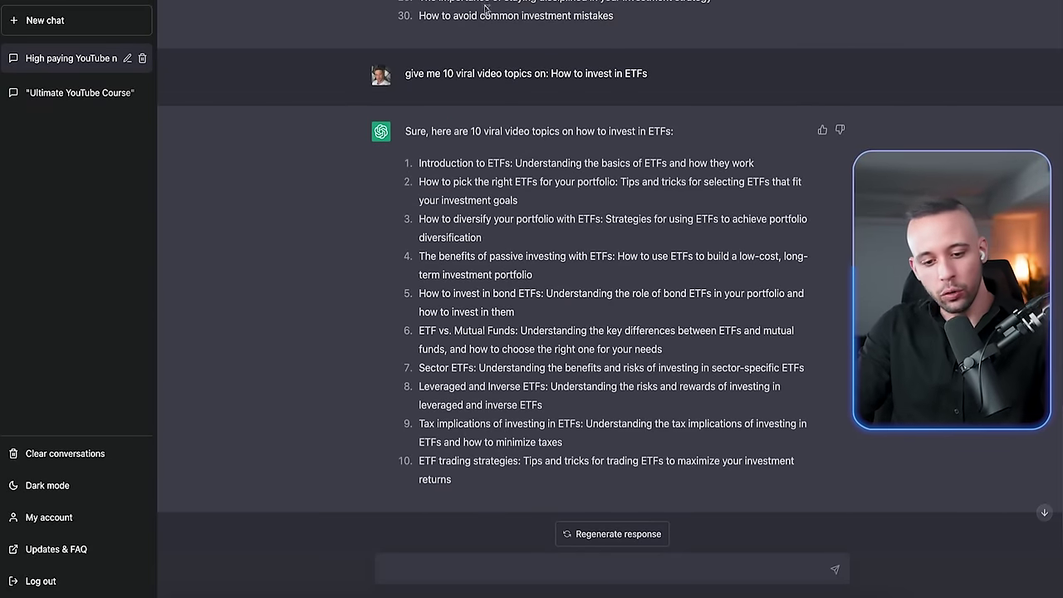
left_click_drag(755, 162, 404, 164)
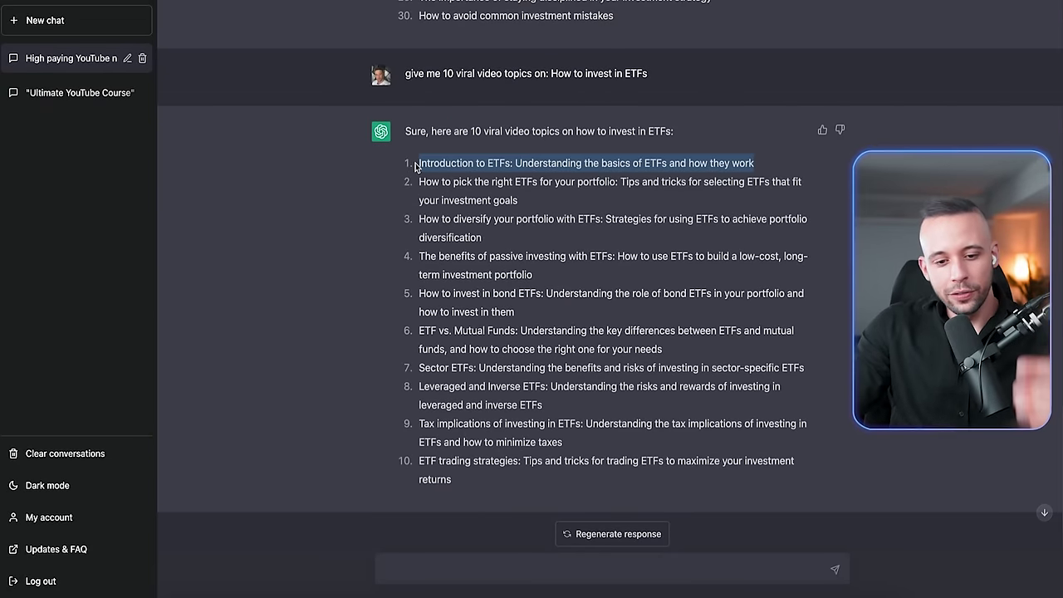
left_click(466, 561)
key("ctrl+v")
key("Home")
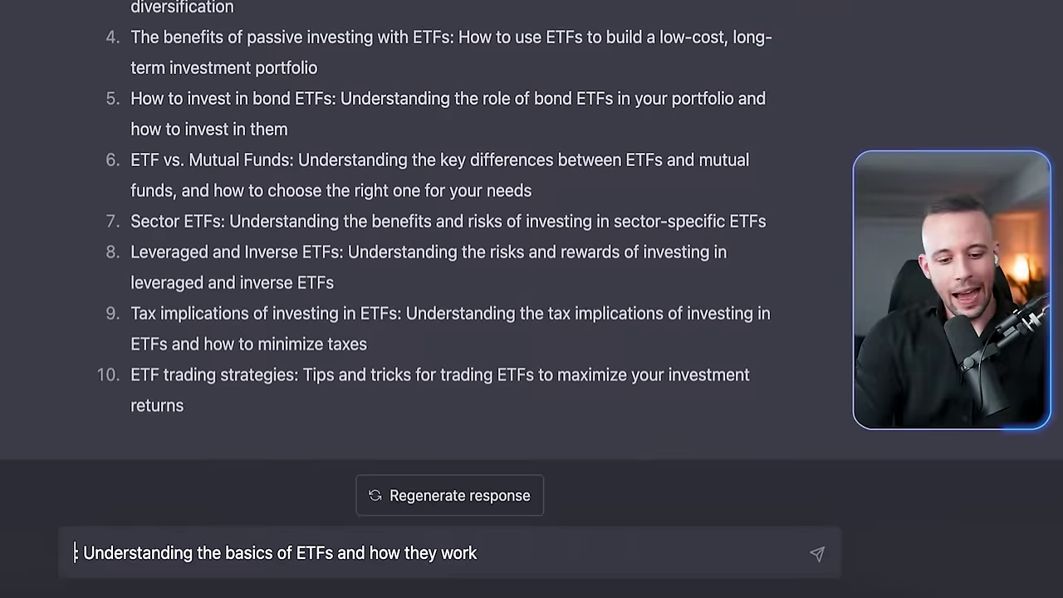
type("How to invest")
key("Delete")
type("-")
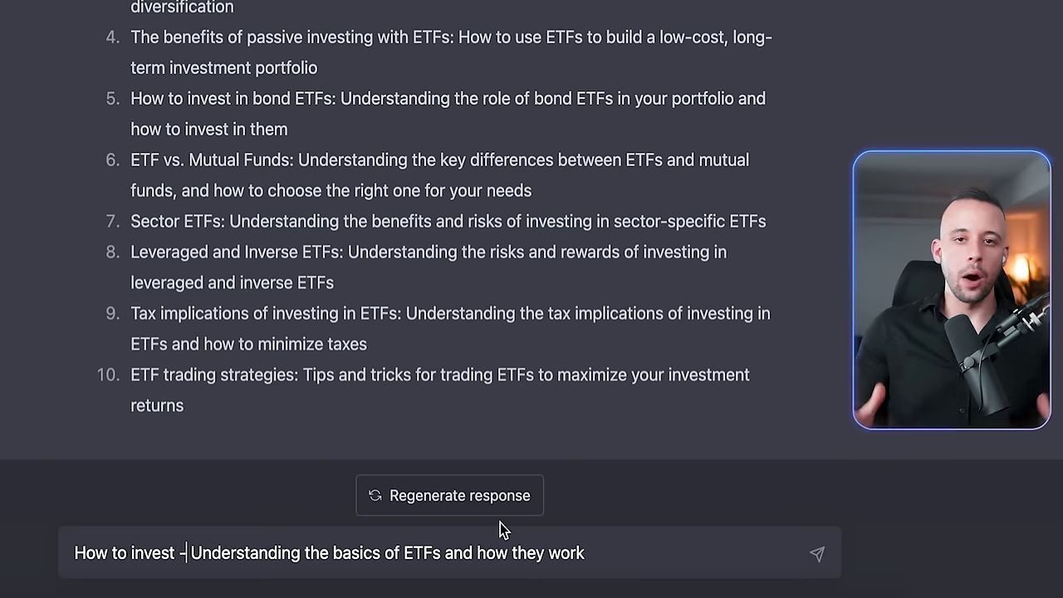
Move the phrase "How to invest - Understanding the basics of ETFs and how they work" into the keyword field of TubeBuddy's Keyword Explorer
key("ctrl+a")
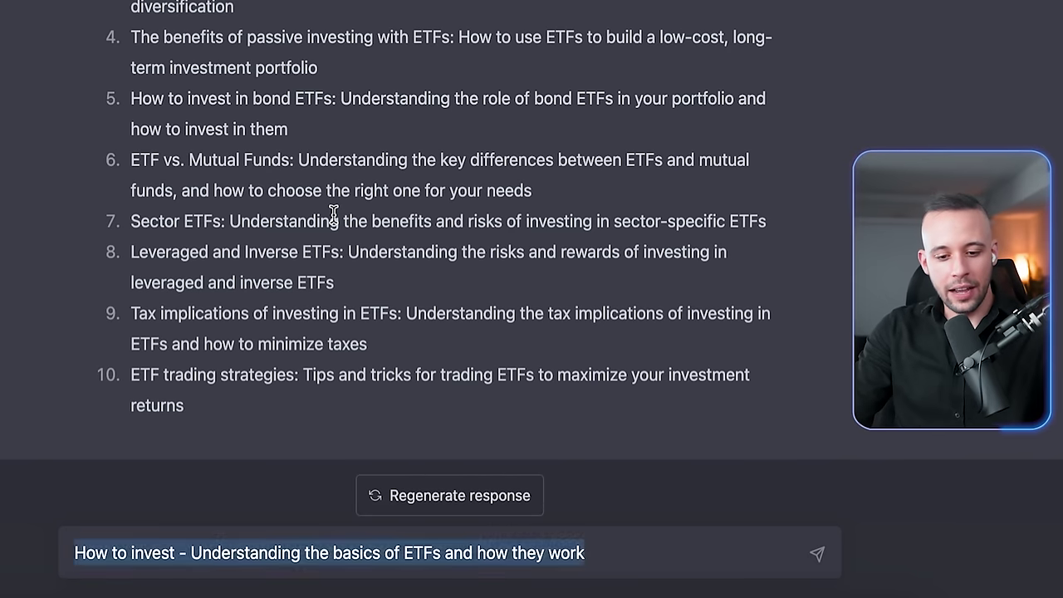
key("BackSpace")
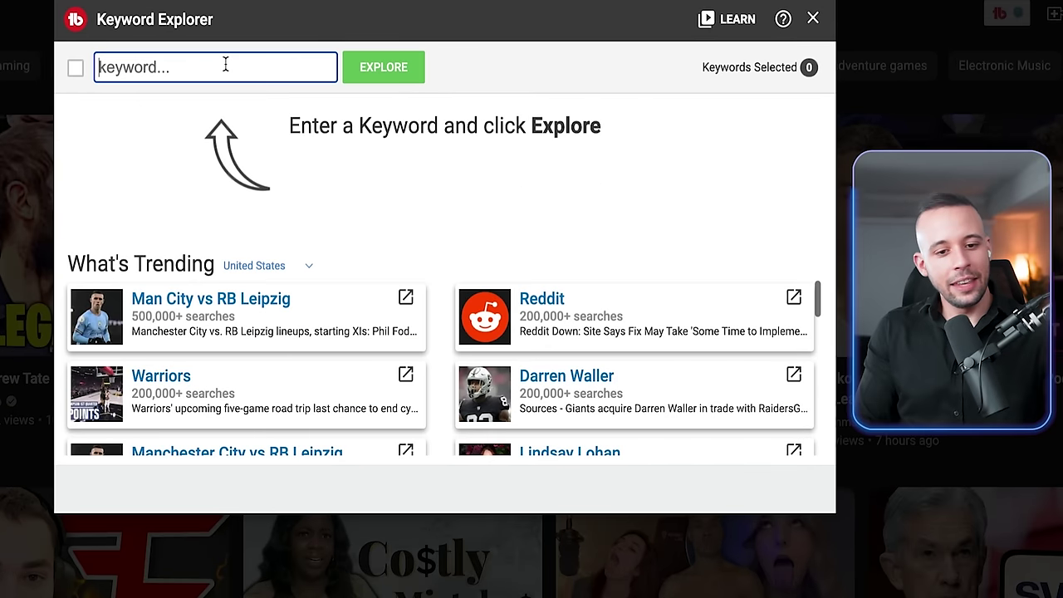
key("ctrl+v")
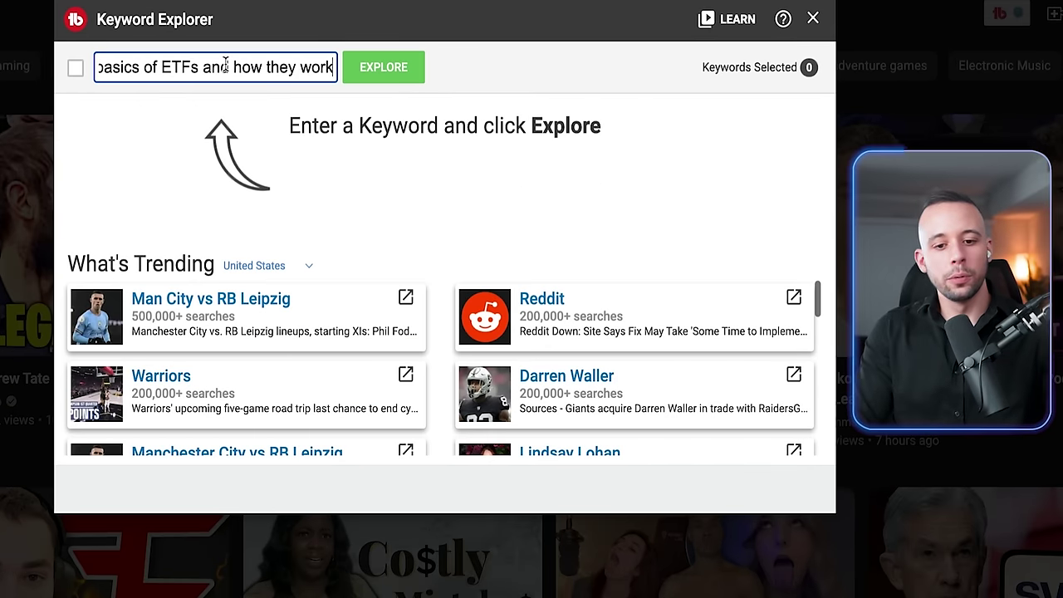
Explore the keyword "how to invest - understanding the basics of ETFs and how they work" and examine its overall score
left_click(370, 69)
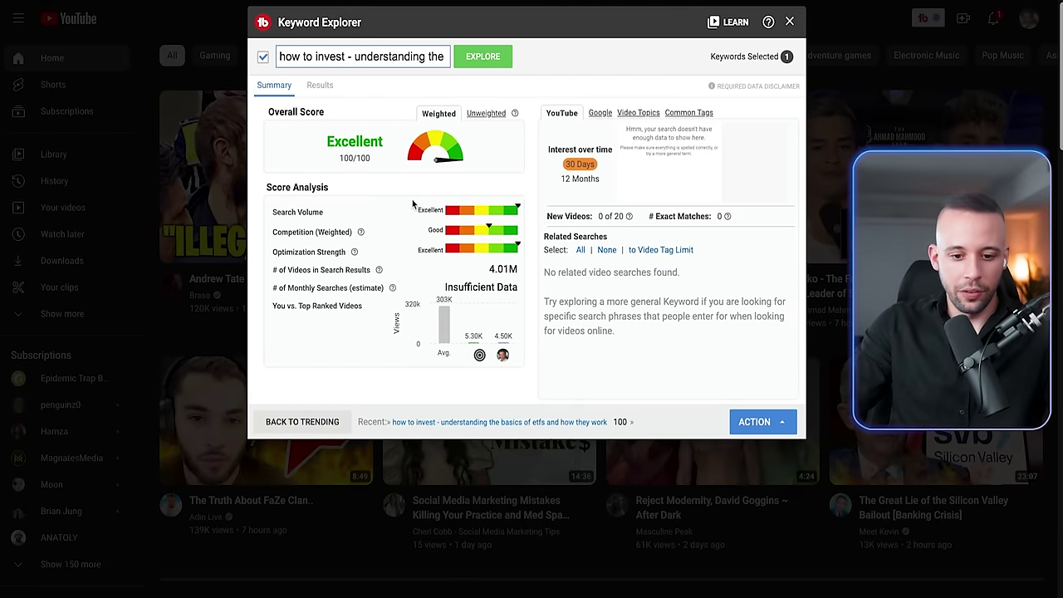
left_click_drag(328, 162, 396, 160)
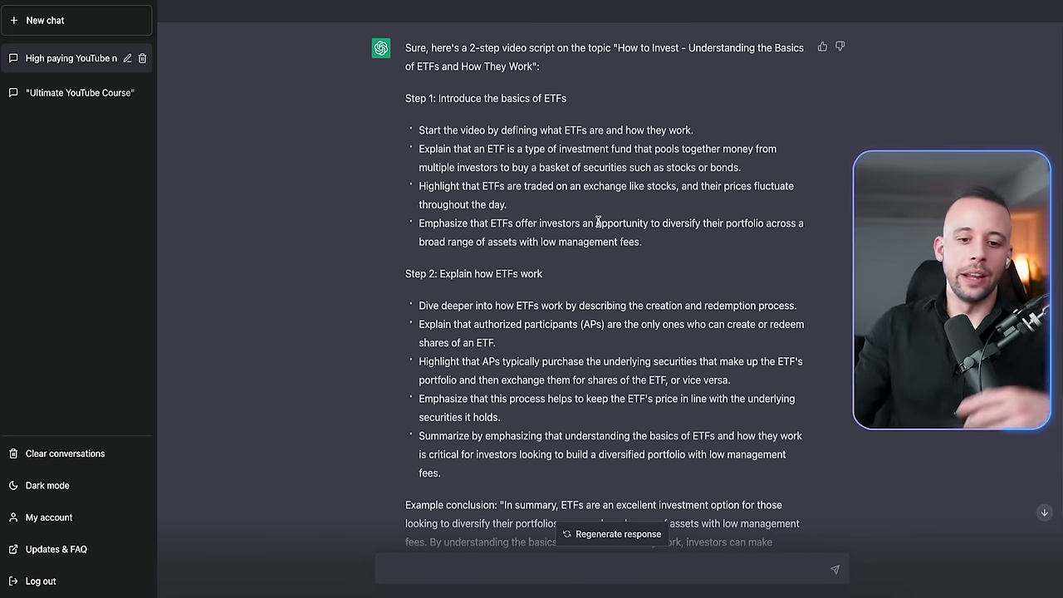
Switch to ChatGPT and read through the 2-step ETF video script, the request to make it shorter and the shortened script
scroll(708, 391, "down", 3)
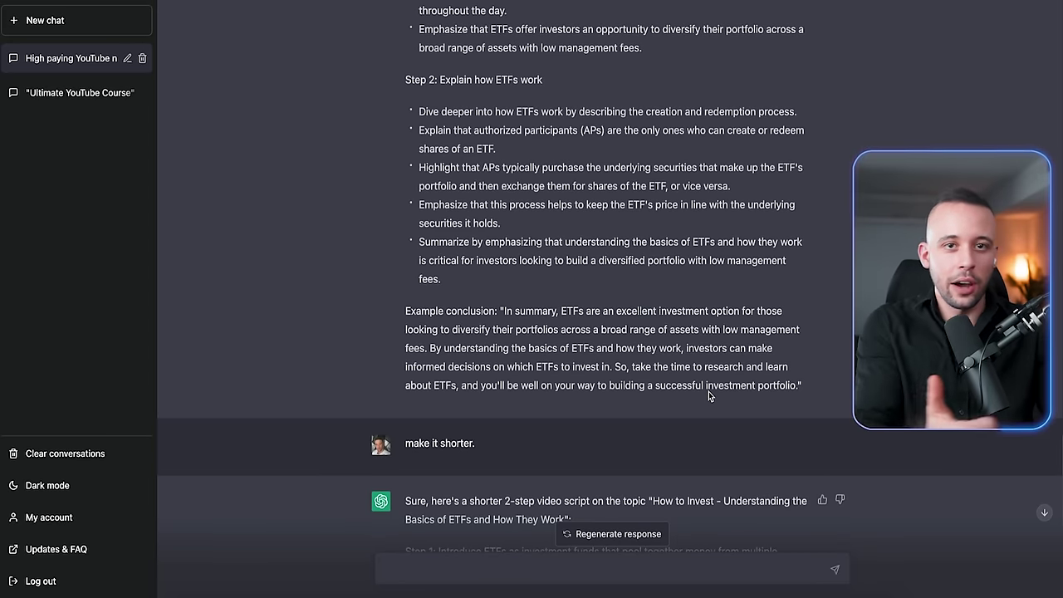
scroll(709, 391, "down", 3)
triple_click(571, 244)
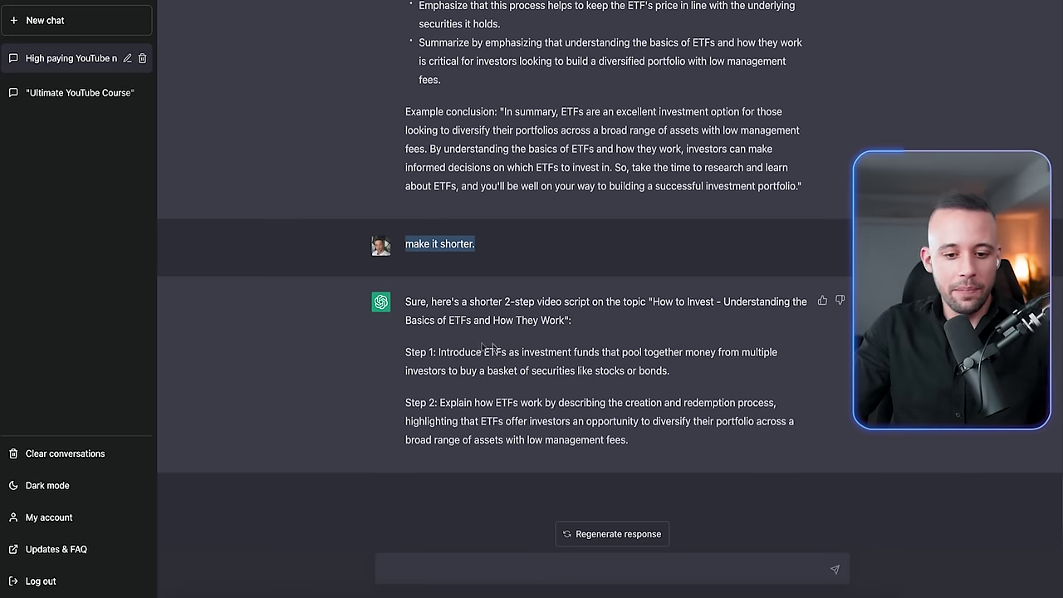
triple_click(717, 324)
left_click(716, 326)
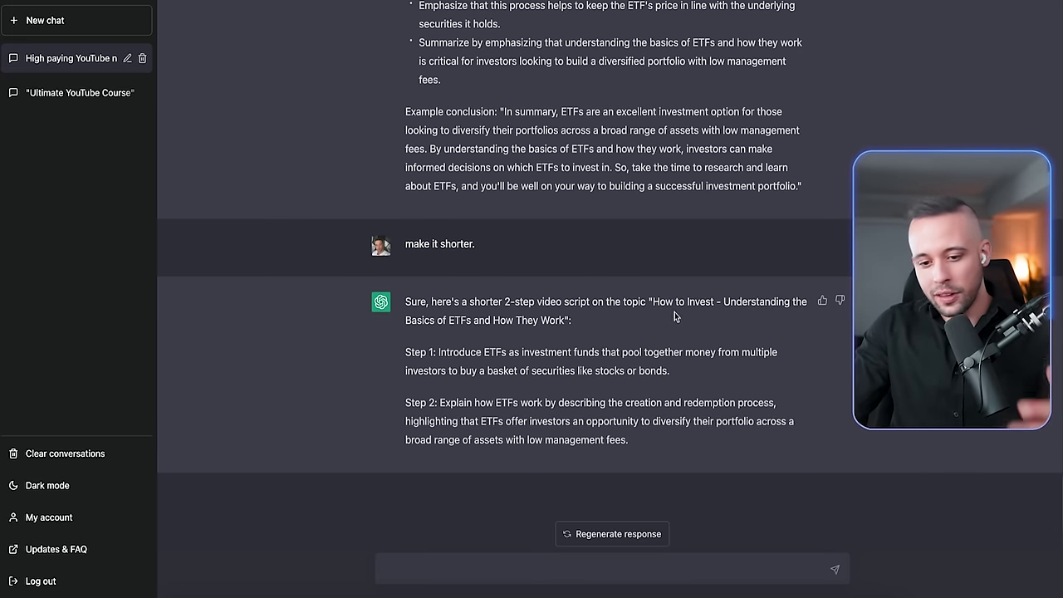
left_click_drag(407, 301, 400, 349)
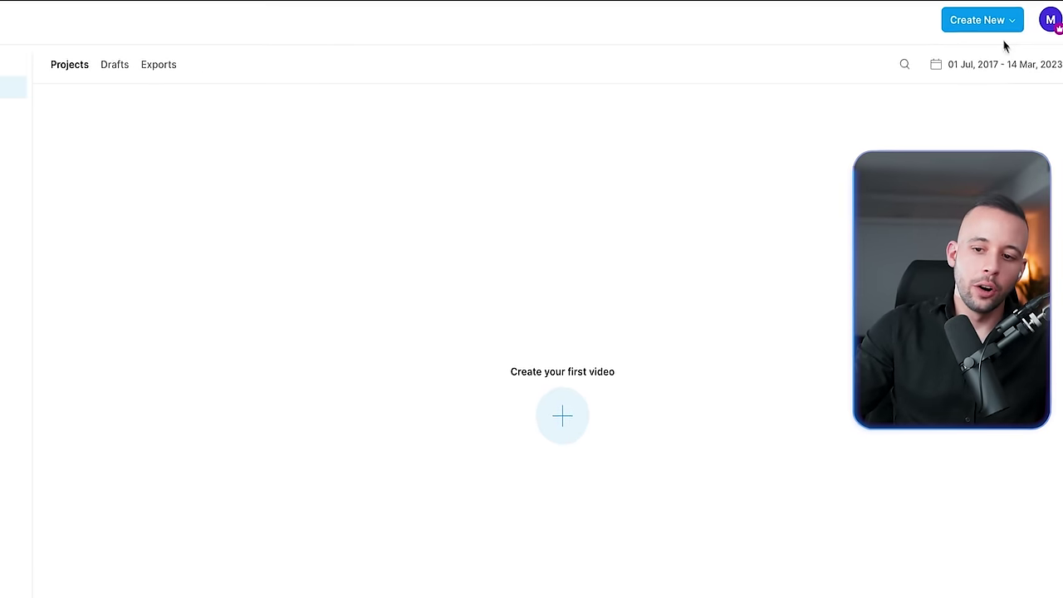
Switch to InVideo and start a blank portrait project in its editor
left_click(1011, 23)
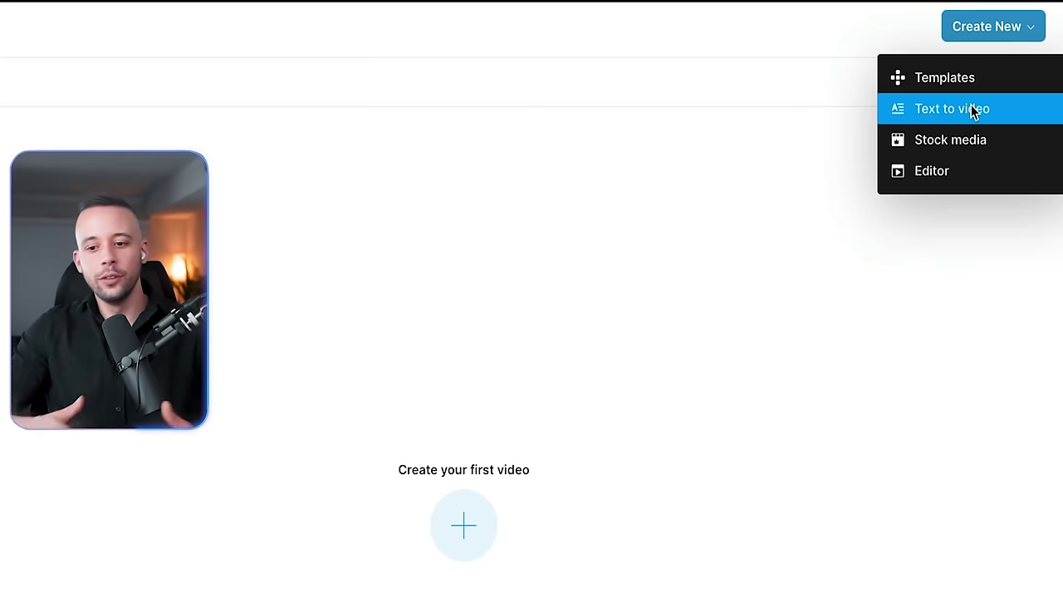
mouse_move(951, 171)
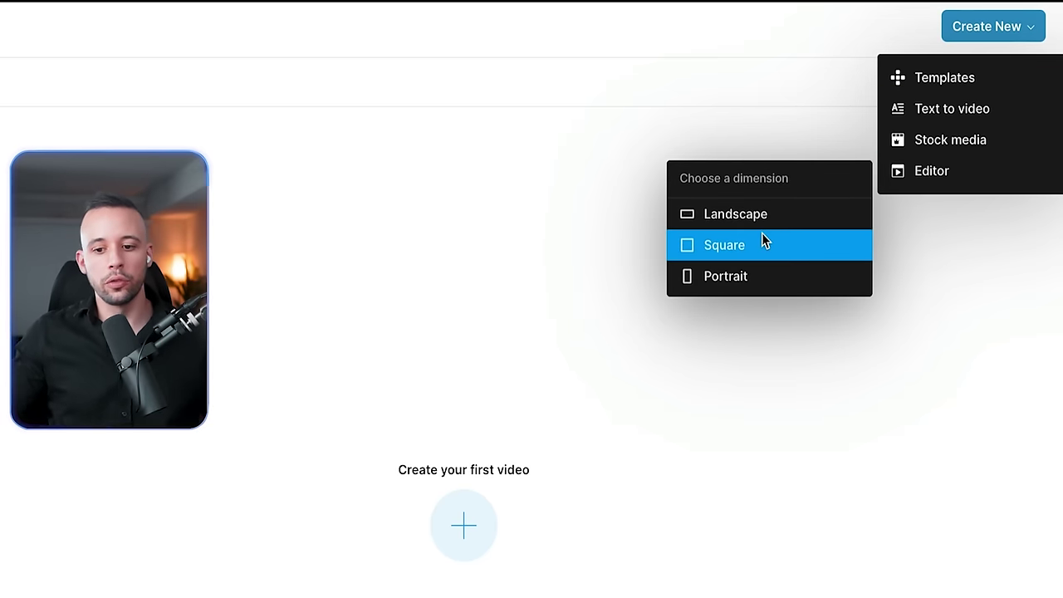
left_click(742, 277)
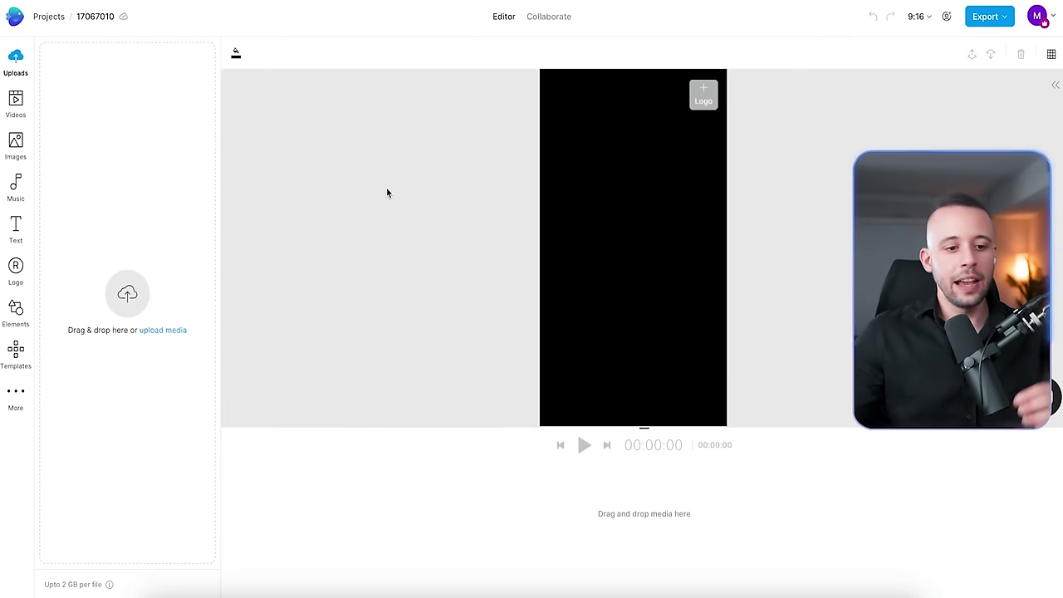
Search the stock video library for "finance"
left_click(15, 101)
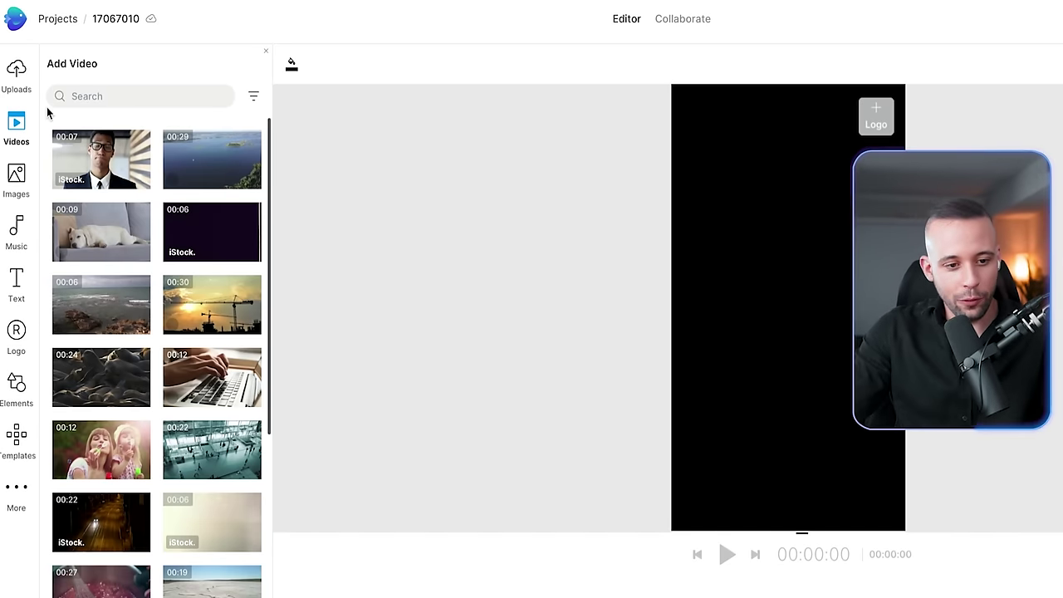
left_click(100, 96)
type("finance")
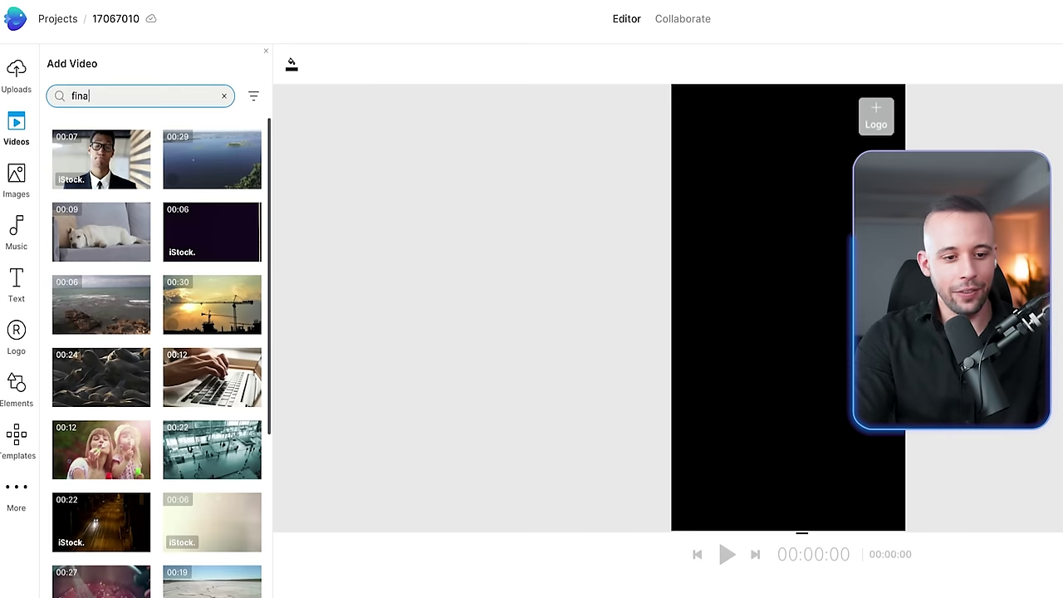
key("Return")
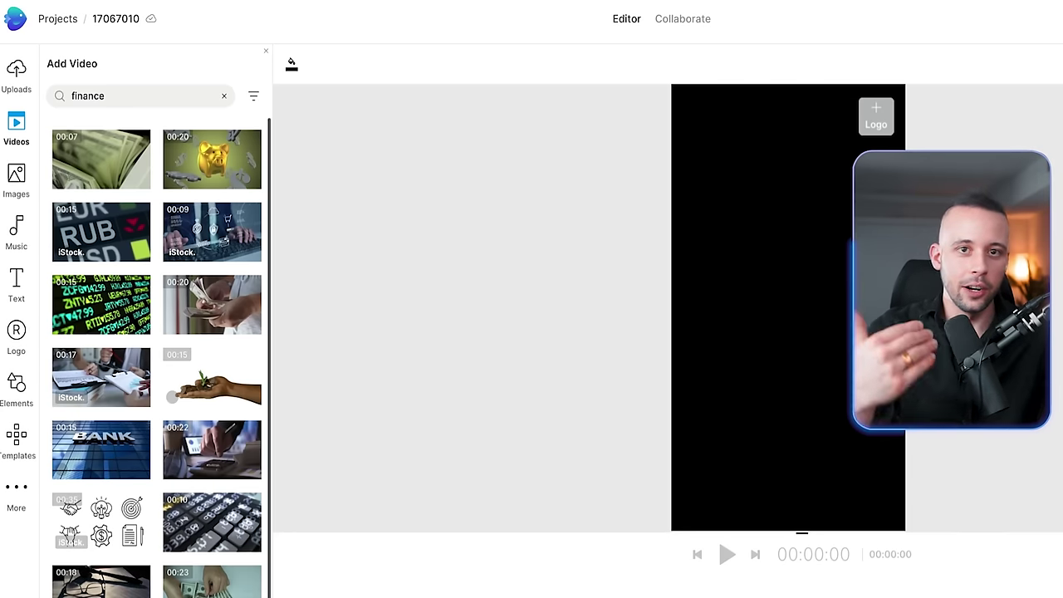
Add the 18-second iStock clip of glasses lying on printed documents to the project as a layer
scroll(137, 349, "down", 3)
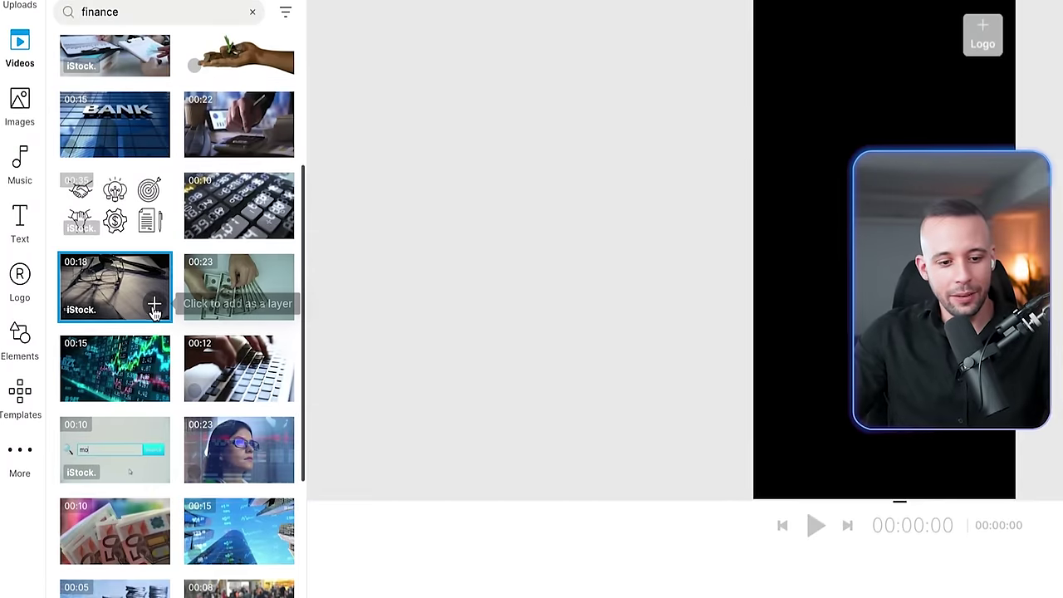
left_click(154, 309)
left_click(178, 303)
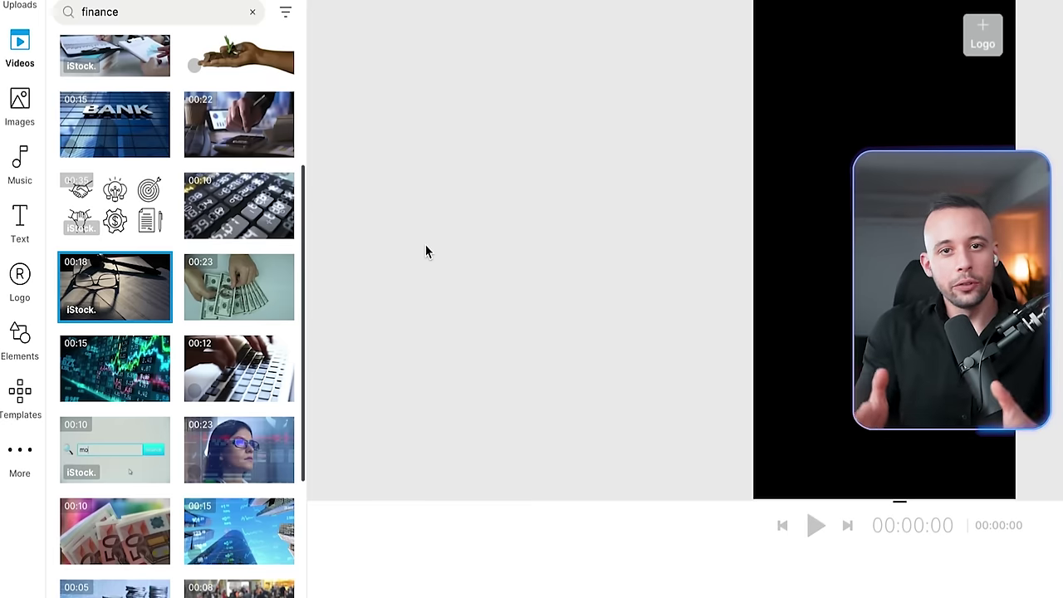
left_click(154, 306)
left_click(989, 594)
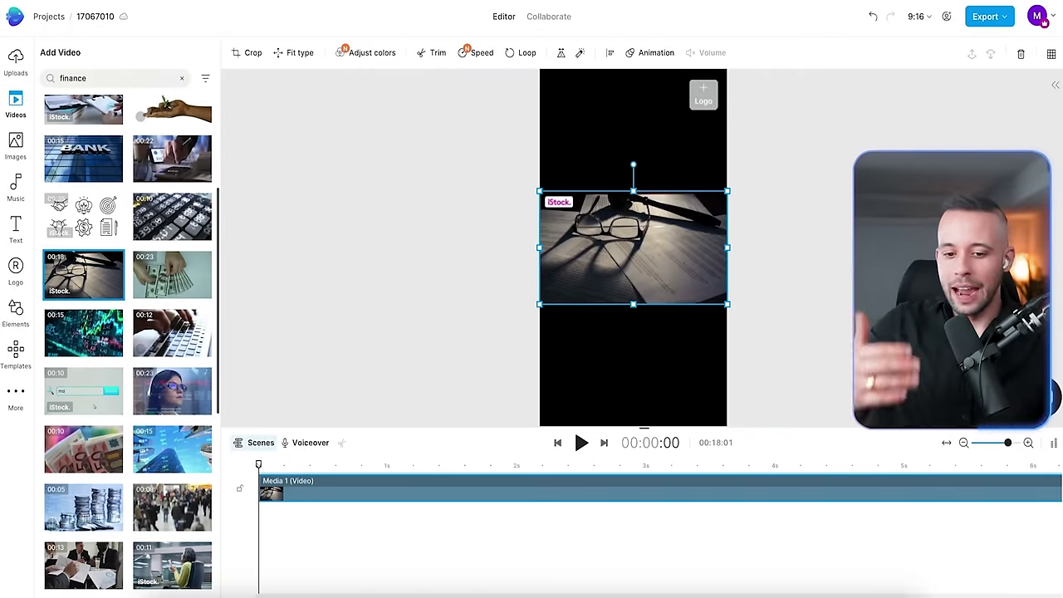
Enlarge and centre the glasses clip to fill the portrait frame, and shorten it to about 00:02:16 on the timeline
left_click_drag(545, 192, 390, 23)
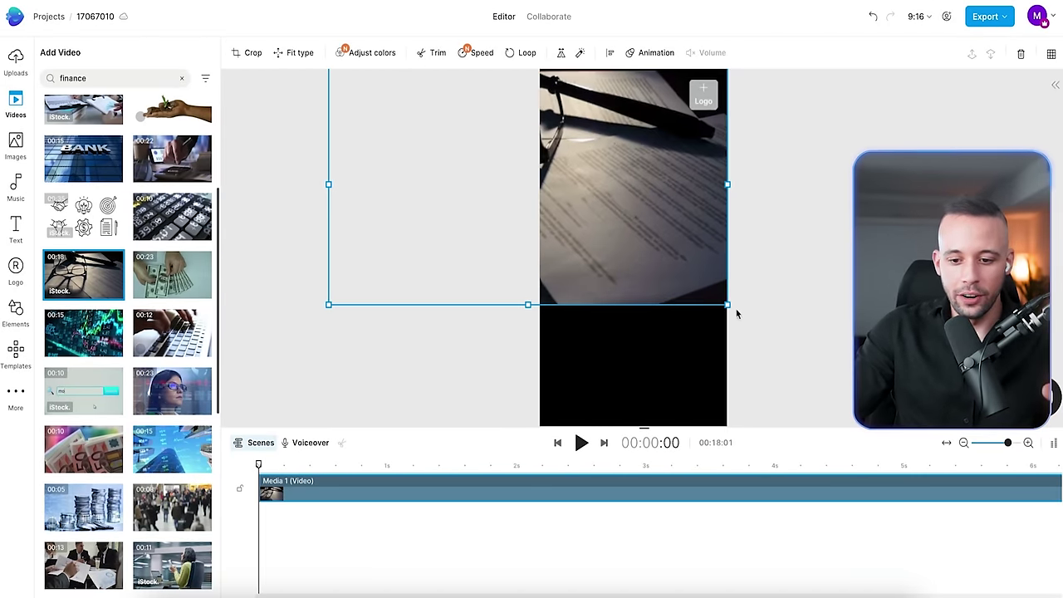
left_click_drag(727, 305, 926, 420)
left_click_drag(600, 287, 696, 282)
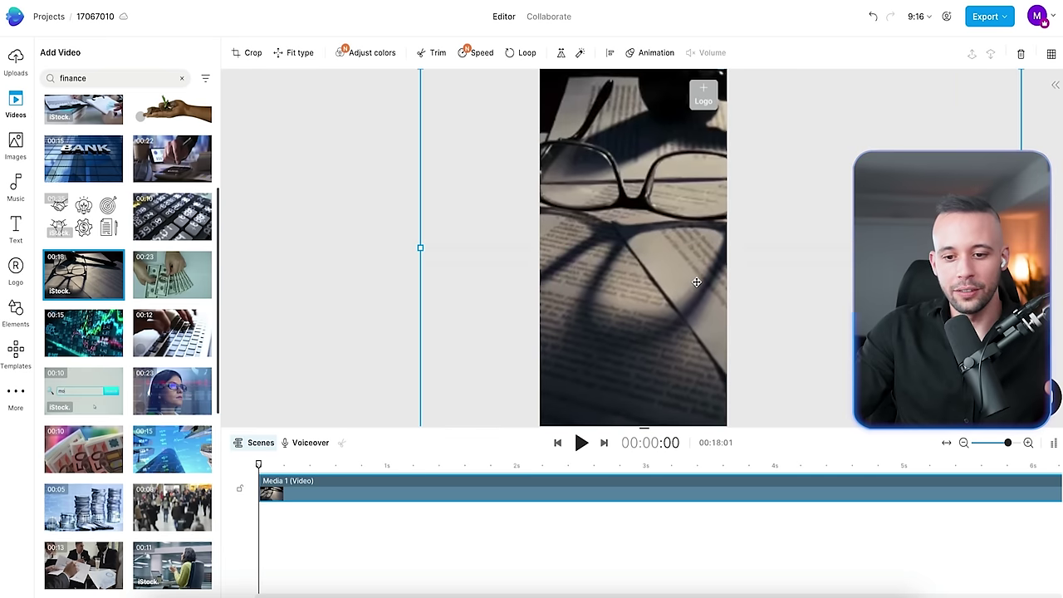
left_click(352, 267)
scroll(508, 523, "down", 3)
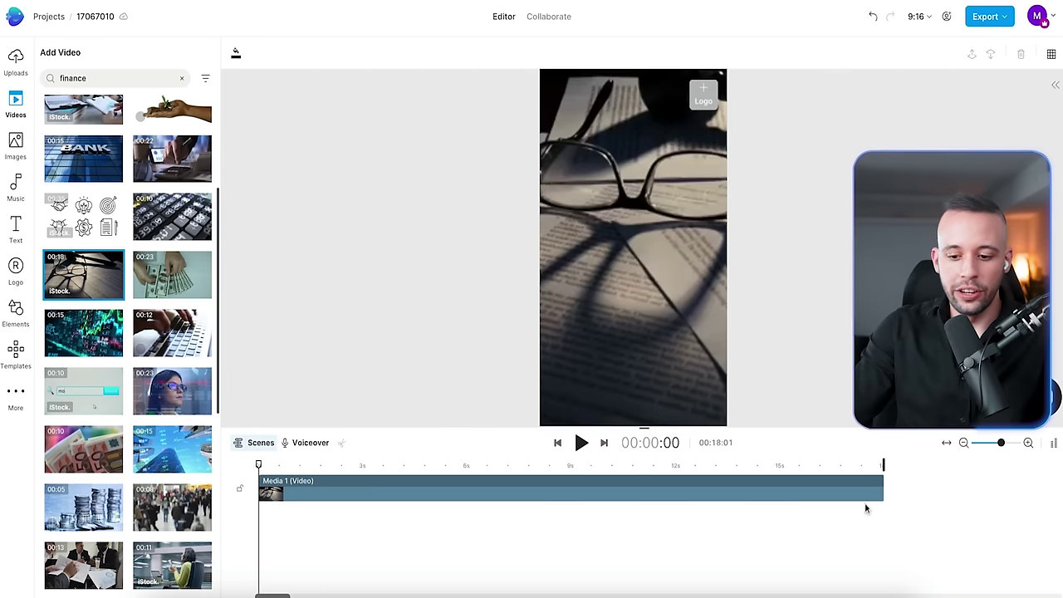
left_click_drag(883, 482, 349, 498)
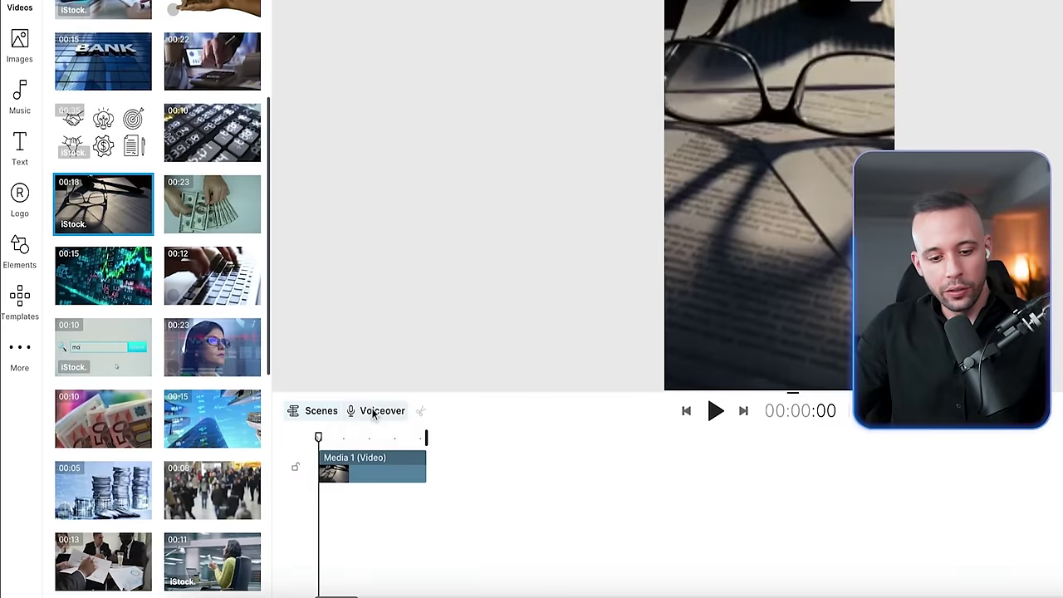
Open the automated text to voiceover feature and paste the shortened ETF script as its text
left_click(304, 446)
left_click(443, 443)
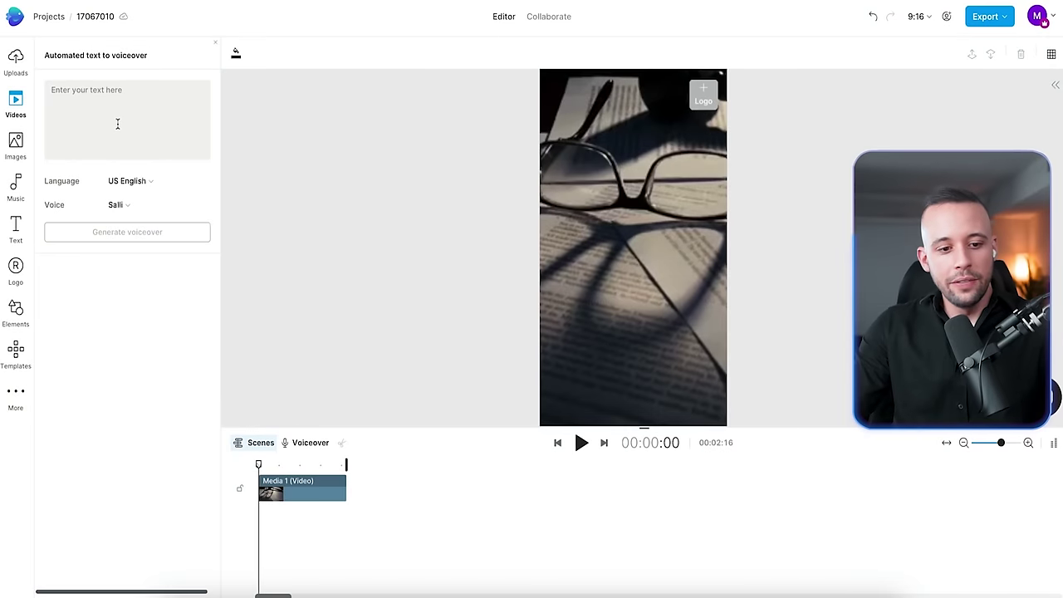
left_click(86, 100)
right_click(84, 98)
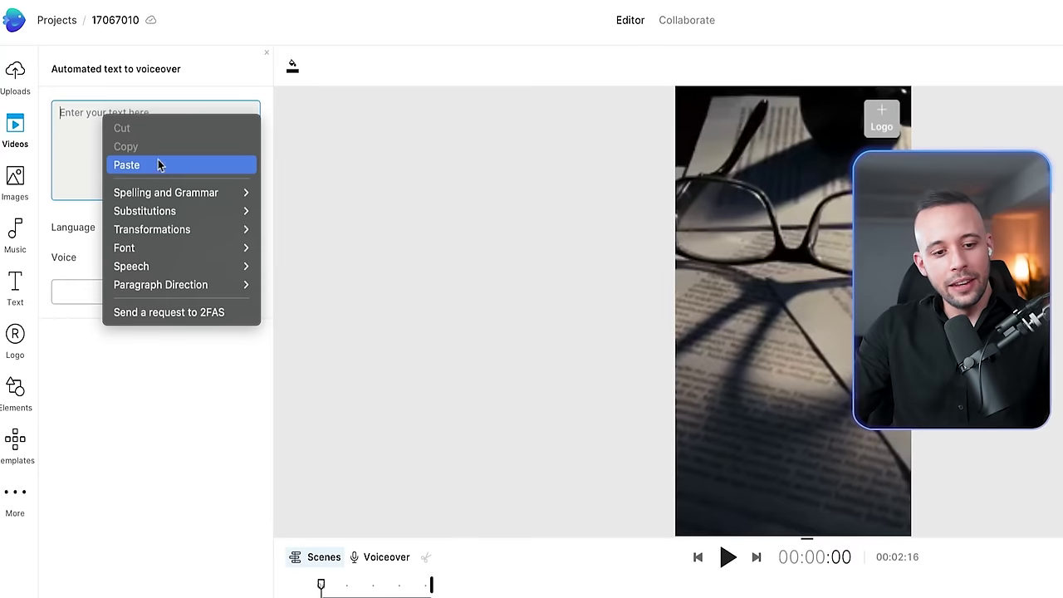
left_click(160, 165)
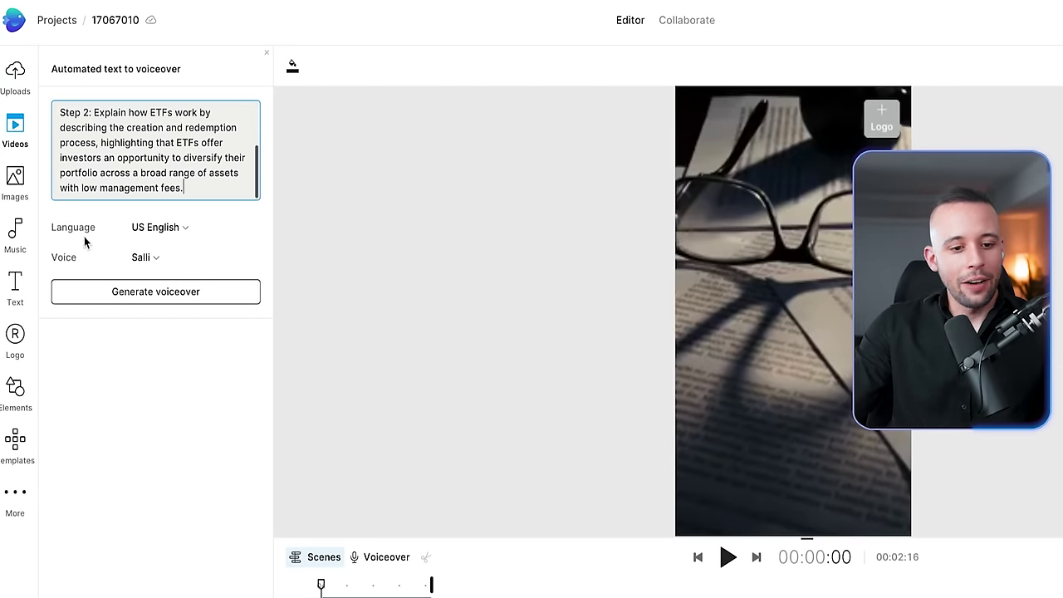
Check the language and voice choices, keep US English and Salli, and generate the voiceover and add it to the timeline
left_click(178, 225)
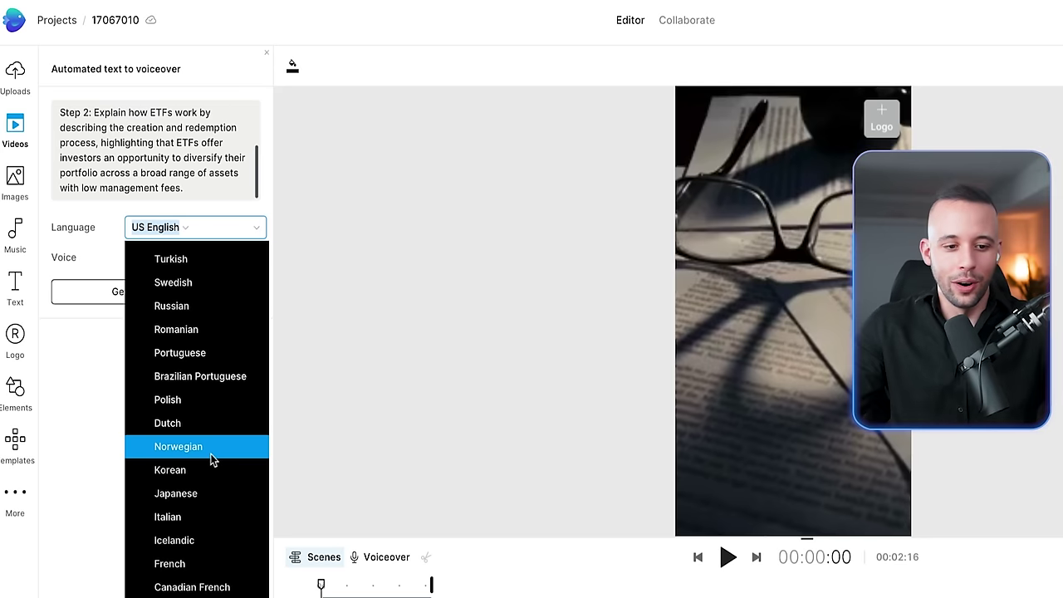
left_click(88, 424)
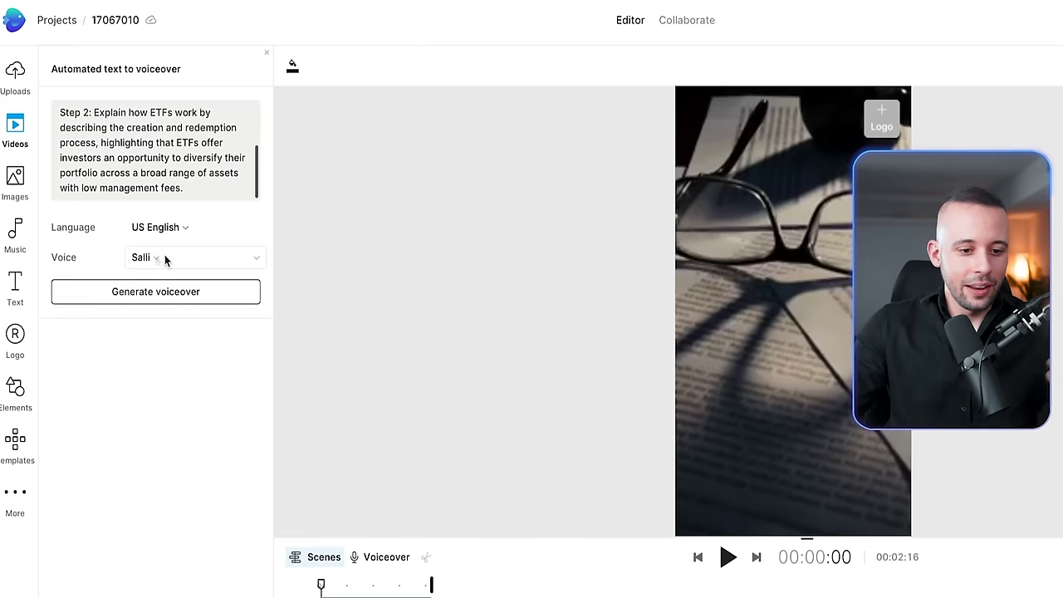
left_click(141, 259)
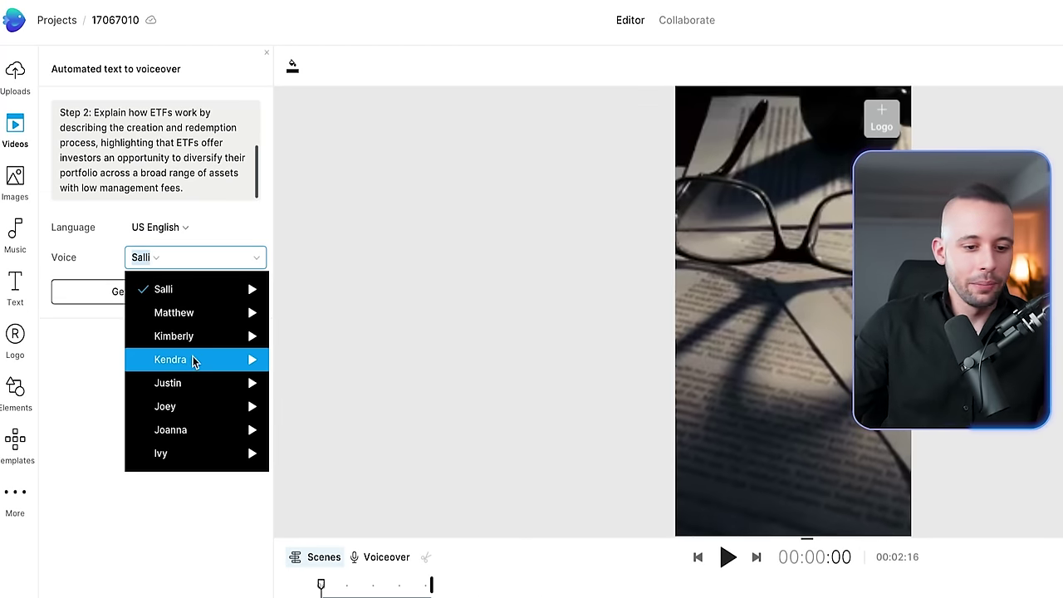
left_click(117, 343)
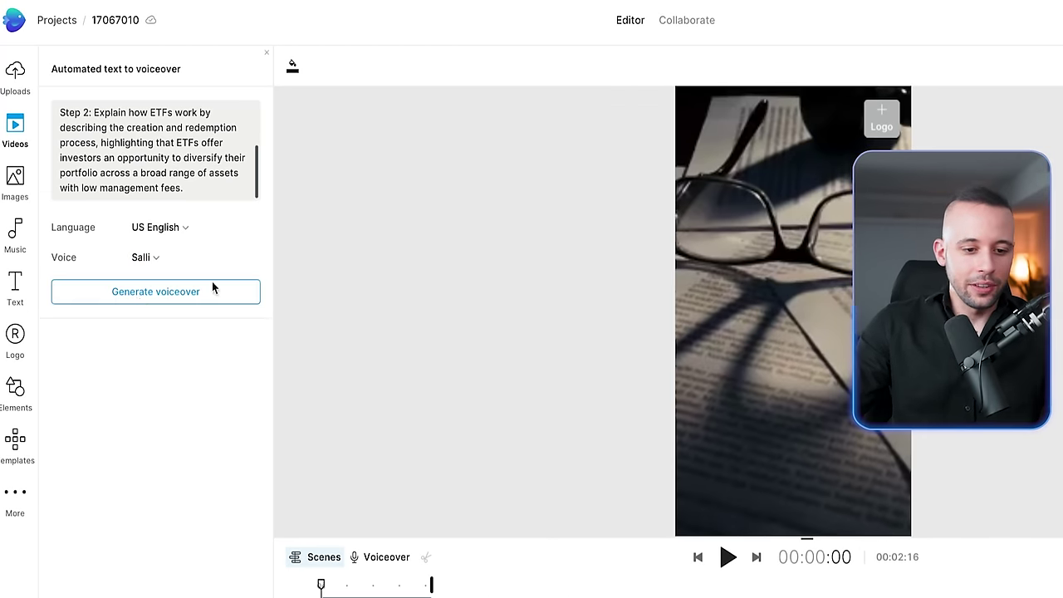
left_click(129, 295)
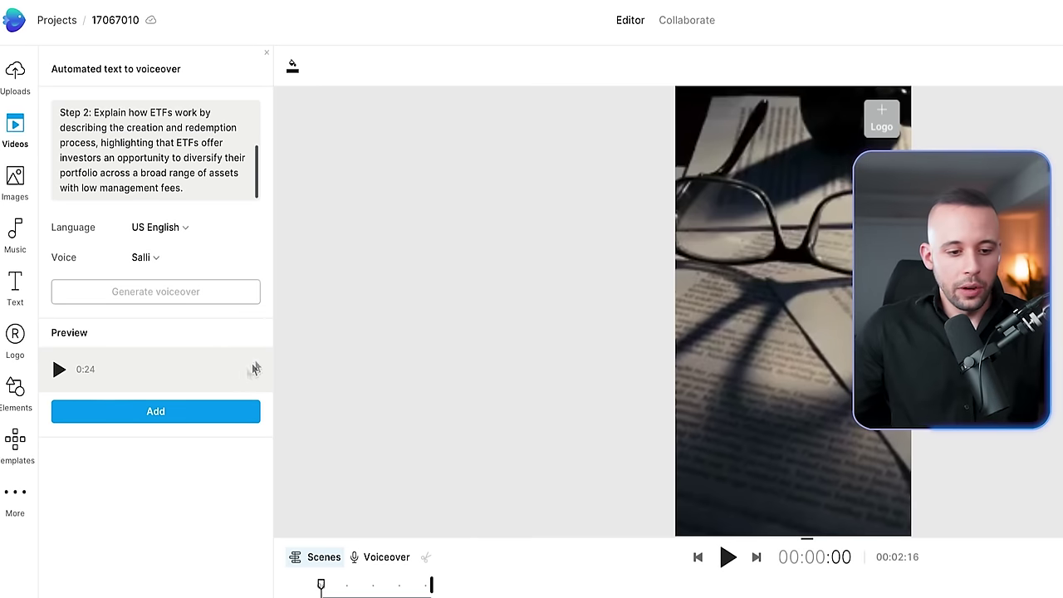
left_click(170, 413)
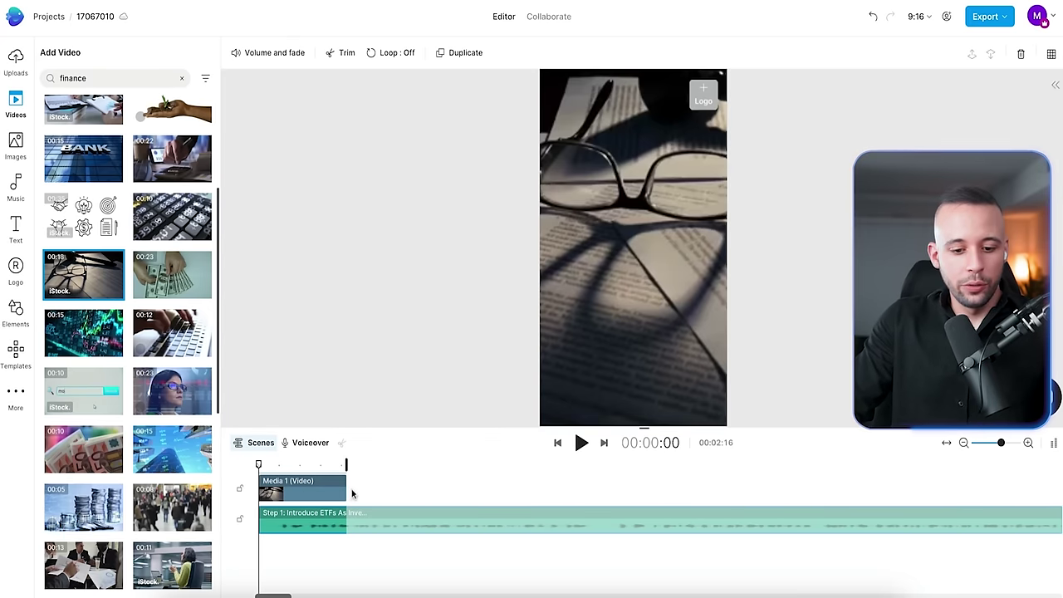
Lengthen the glasses clip to about 00:07:17 and add the 23-second clip of hands counting dollar bills, untrimmed, as a layer
left_click_drag(347, 489, 520, 488)
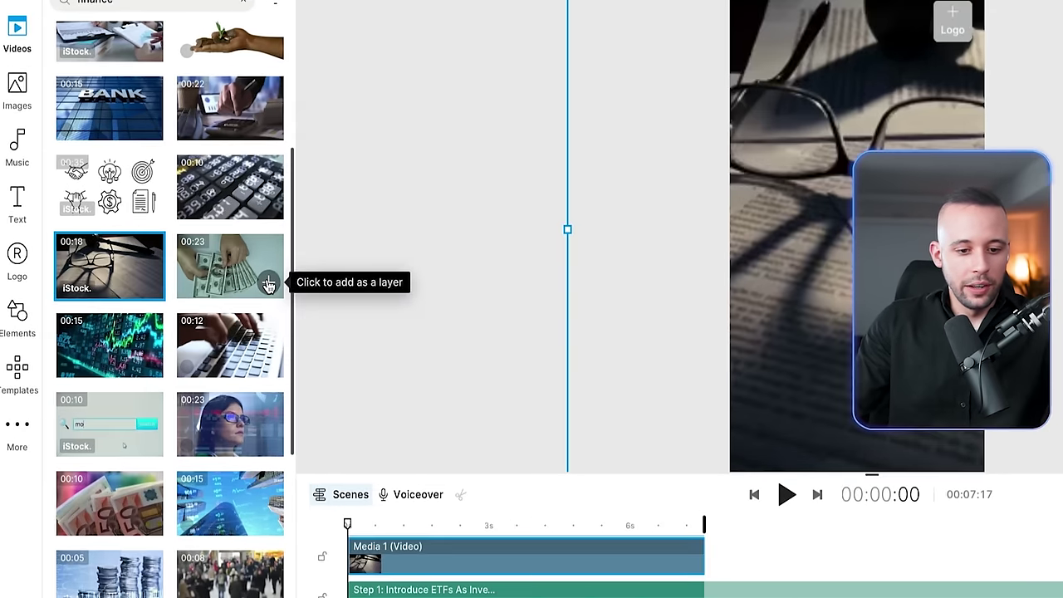
left_click(199, 276)
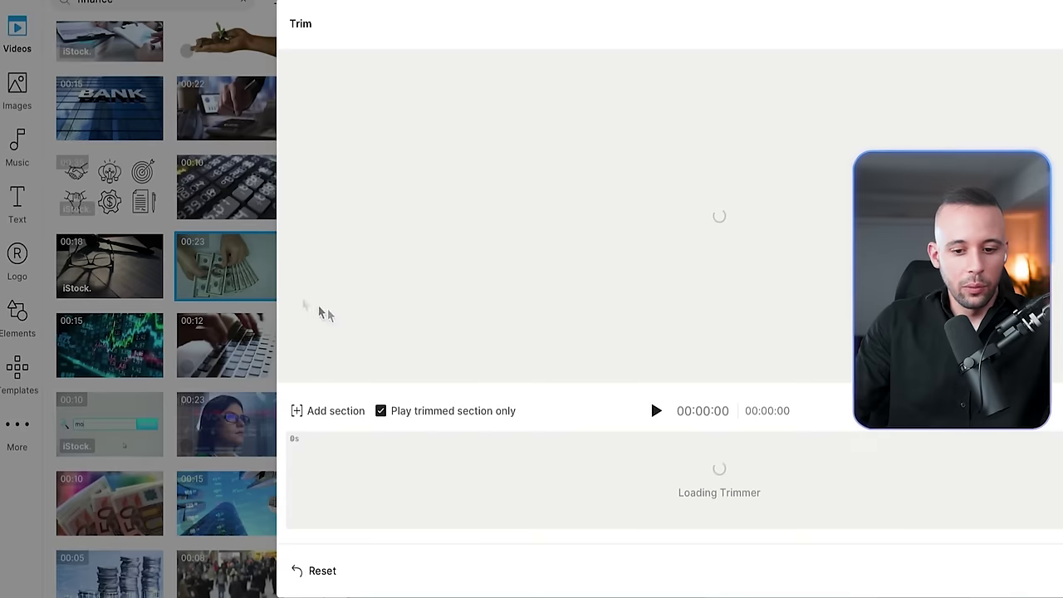
left_click(967, 527)
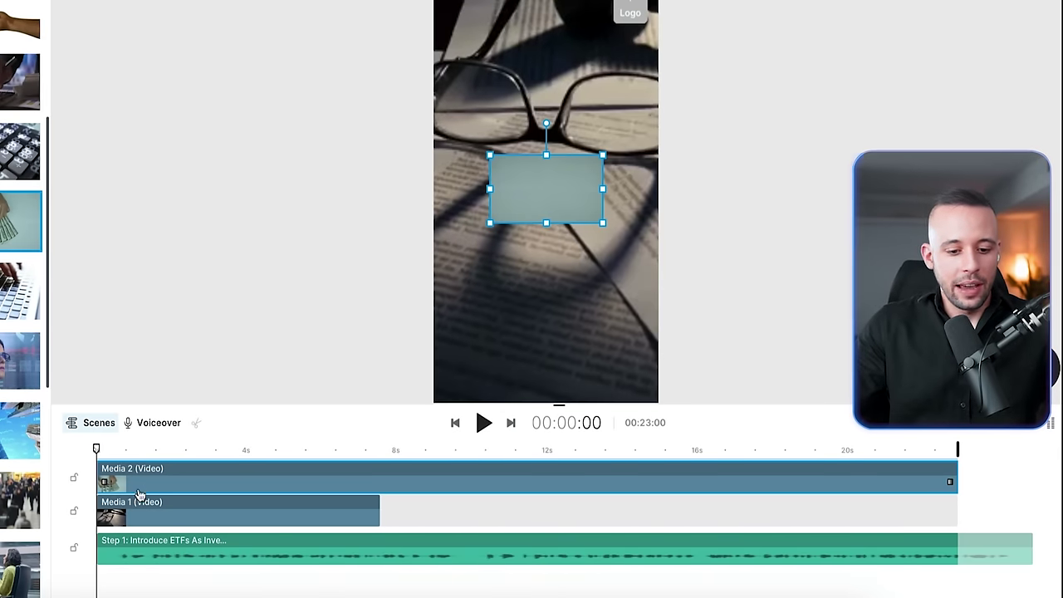
Place the dollar bill clip directly after the glasses clip and shorten it so it ends at about 00:15:17
left_click_drag(116, 482, 397, 505)
left_click_drag(510, 512, 510, 513)
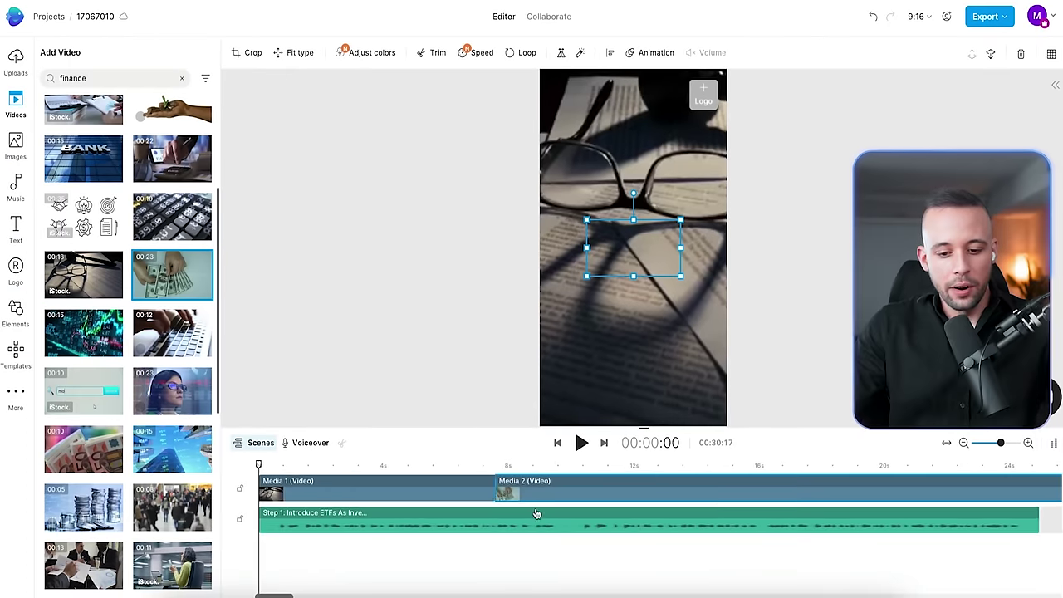
scroll(747, 515, "right", 3)
left_click_drag(1054, 485, 629, 485)
Enlarge the dollar bill clip to fill the portrait frame and check its picture at about 00:13:08
left_click(450, 471)
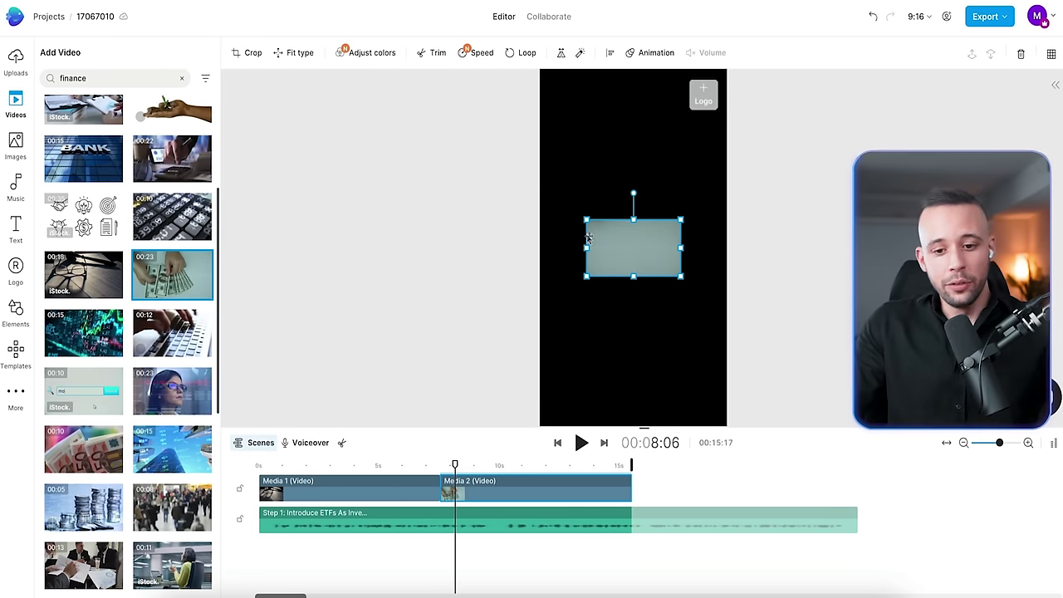
left_click_drag(587, 220, 342, 53)
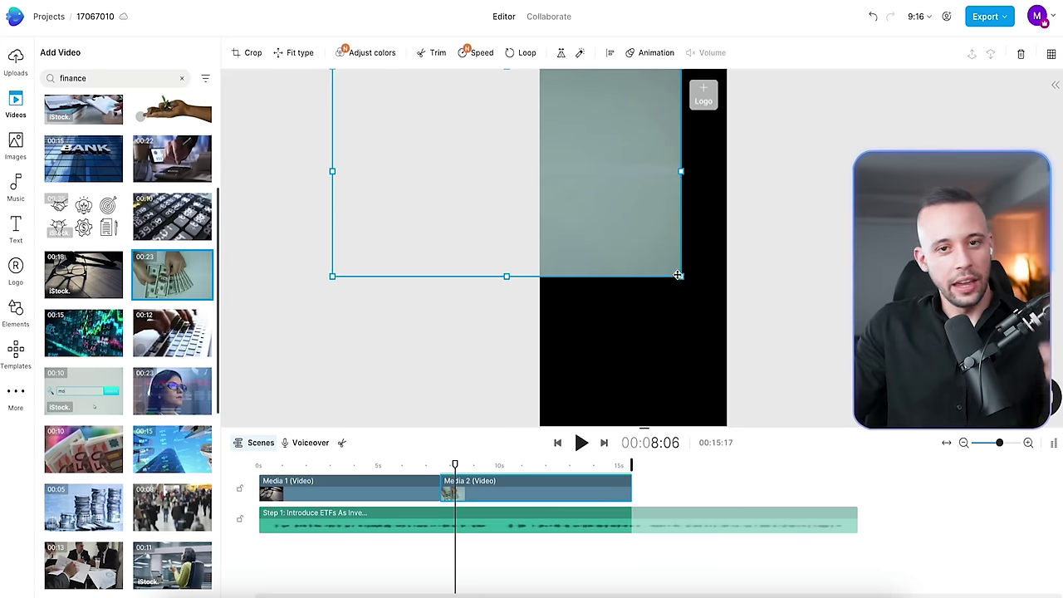
left_click_drag(535, 467, 575, 469)
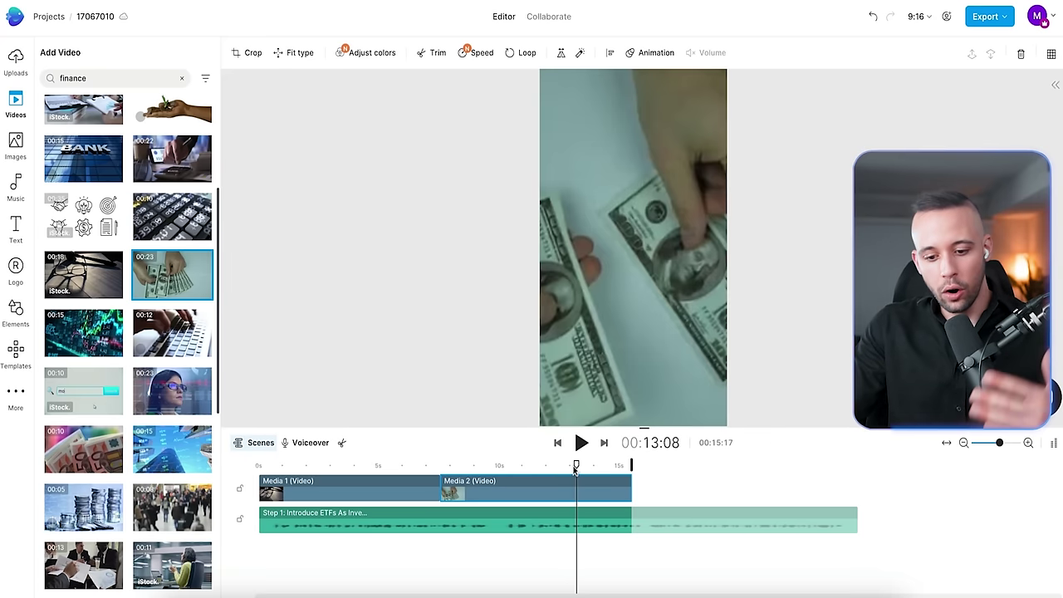
Add the 15-second stock market chart clip, filling the portrait frame, after the dollar bill clip so it ends at about 00:25:00
left_click(117, 344)
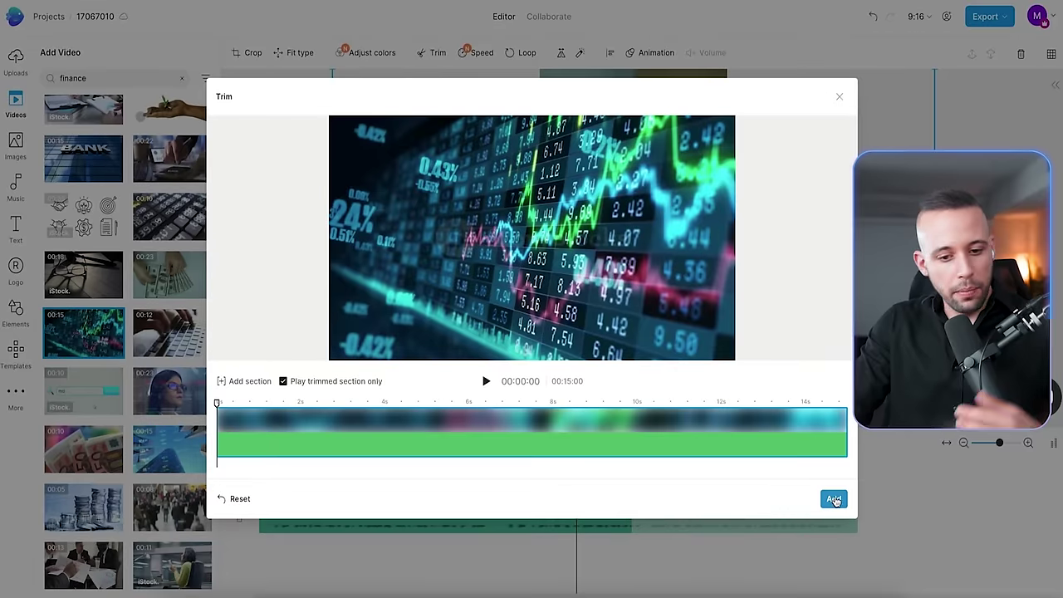
left_click(834, 499)
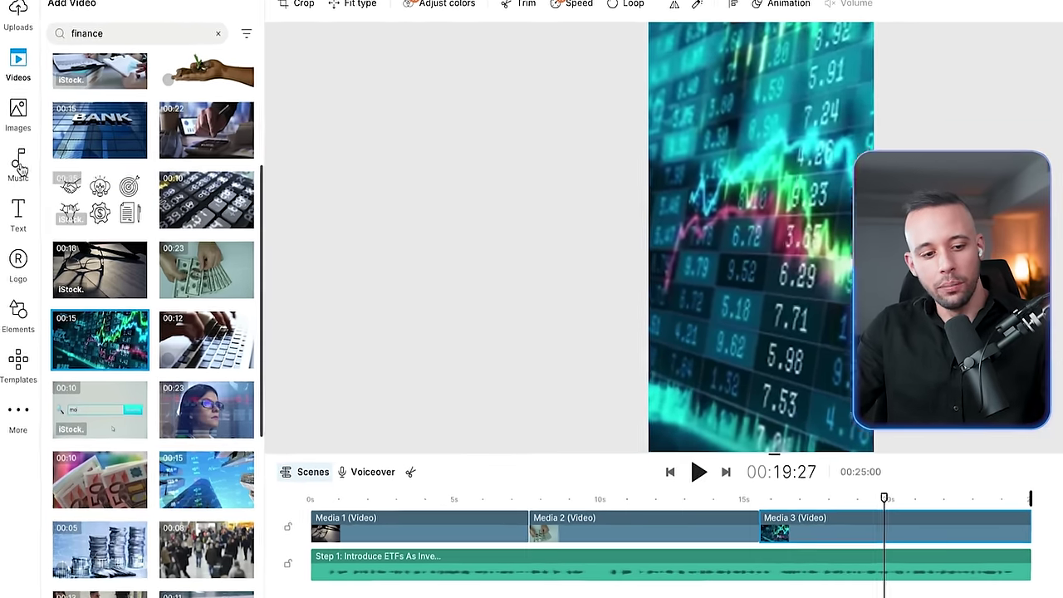
Add the track Chill In Holiday from the Chill Out music genre and shorten it to end with the video at 00:25:00
left_click(16, 187)
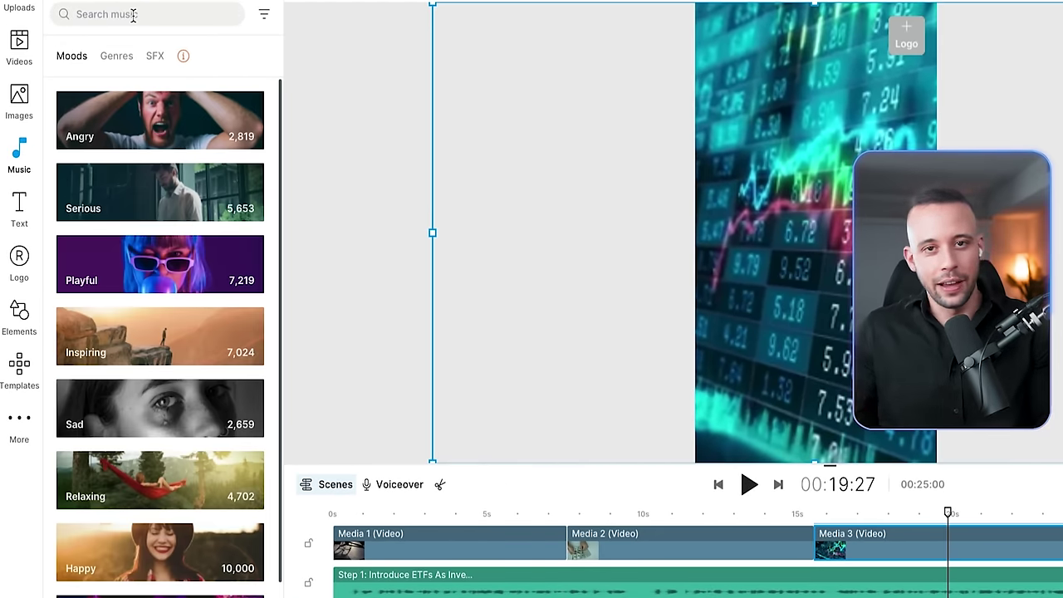
left_click(112, 55)
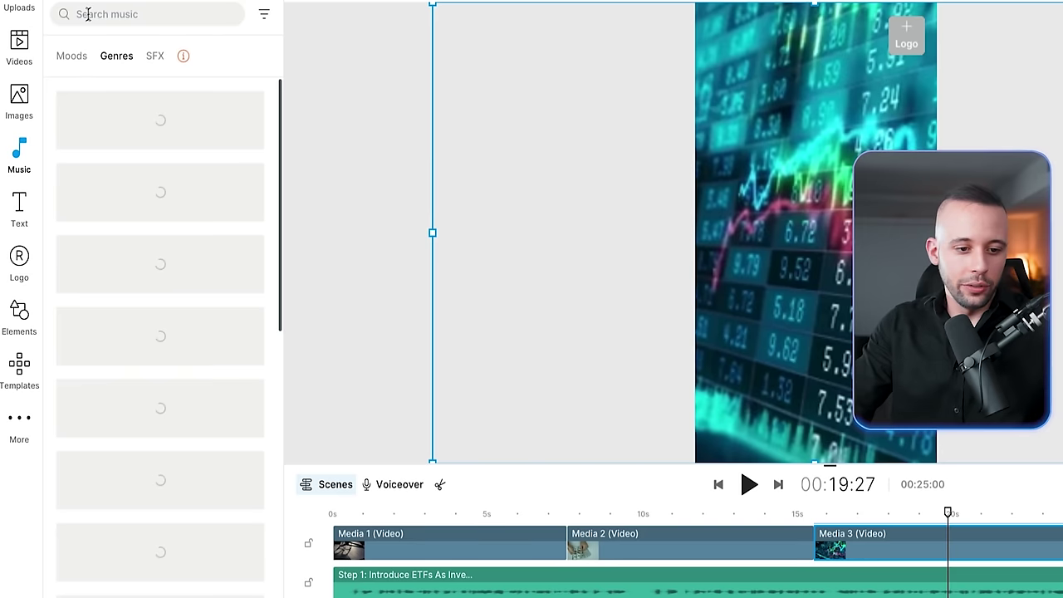
left_click(157, 193)
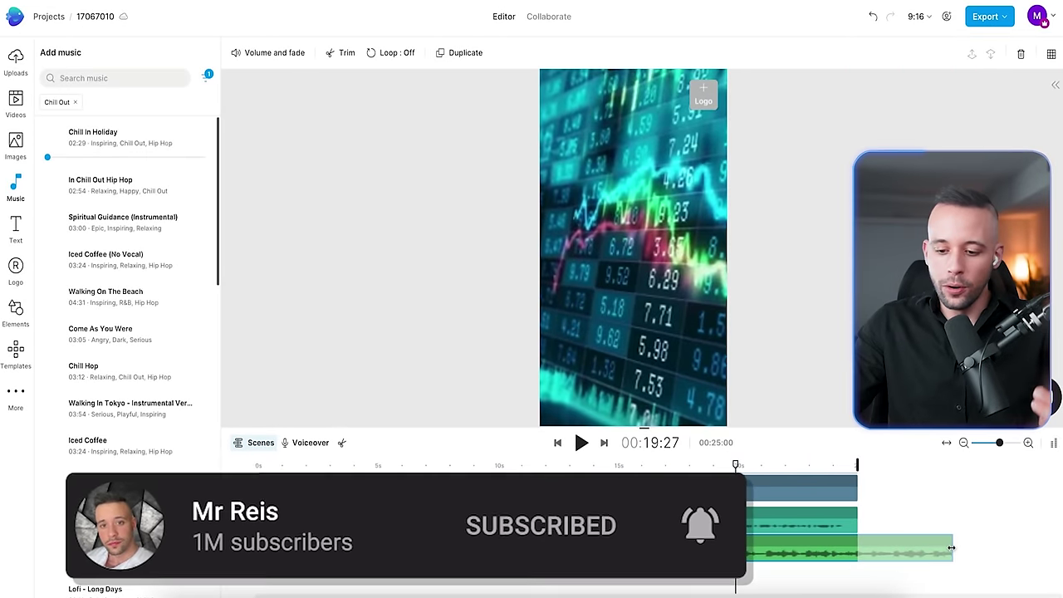
left_click_drag(953, 550, 855, 556)
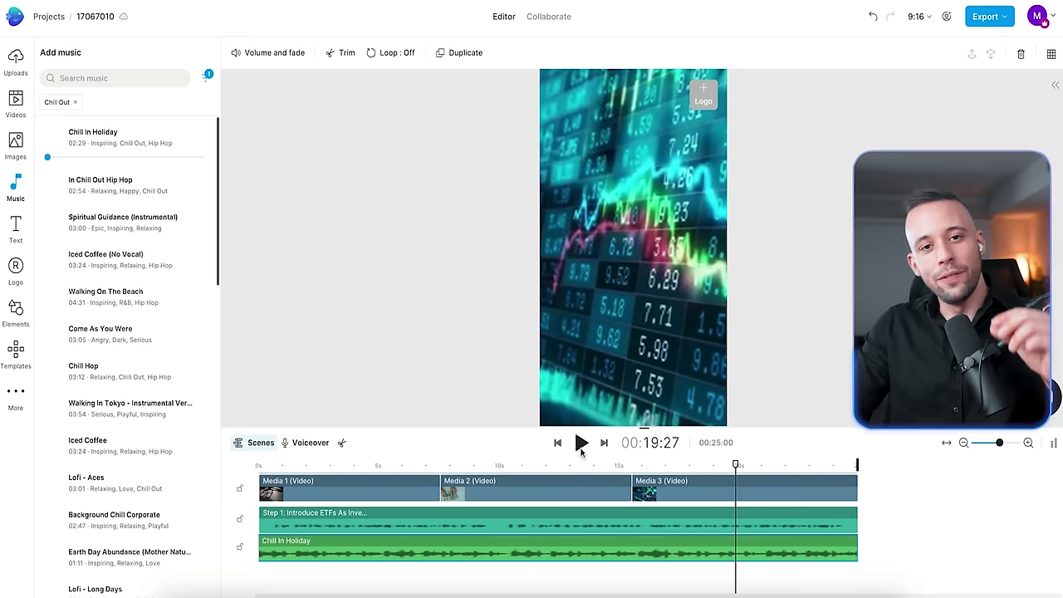
Play the video briefly from about 00:19:27 and lower the music track's volume to about -29.4 dB
left_click(581, 443)
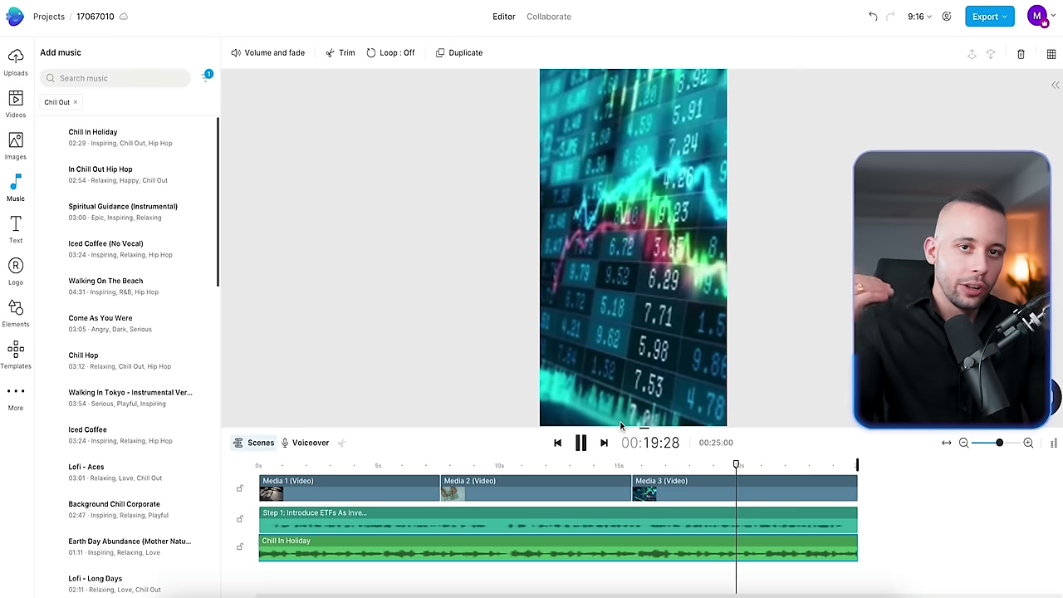
key("space")
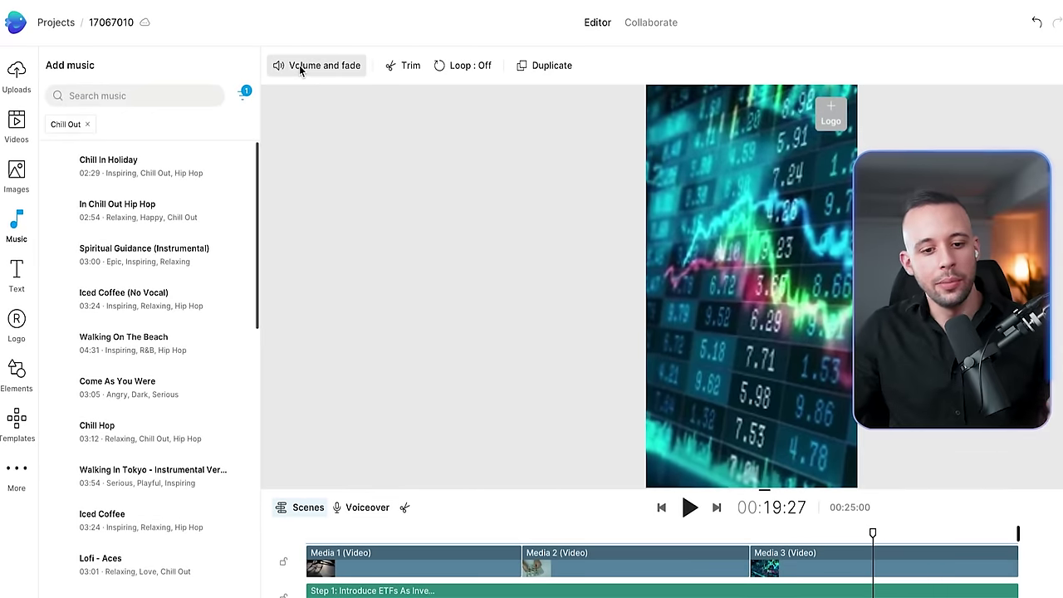
left_click(300, 70)
left_click_drag(159, 98, 120, 103)
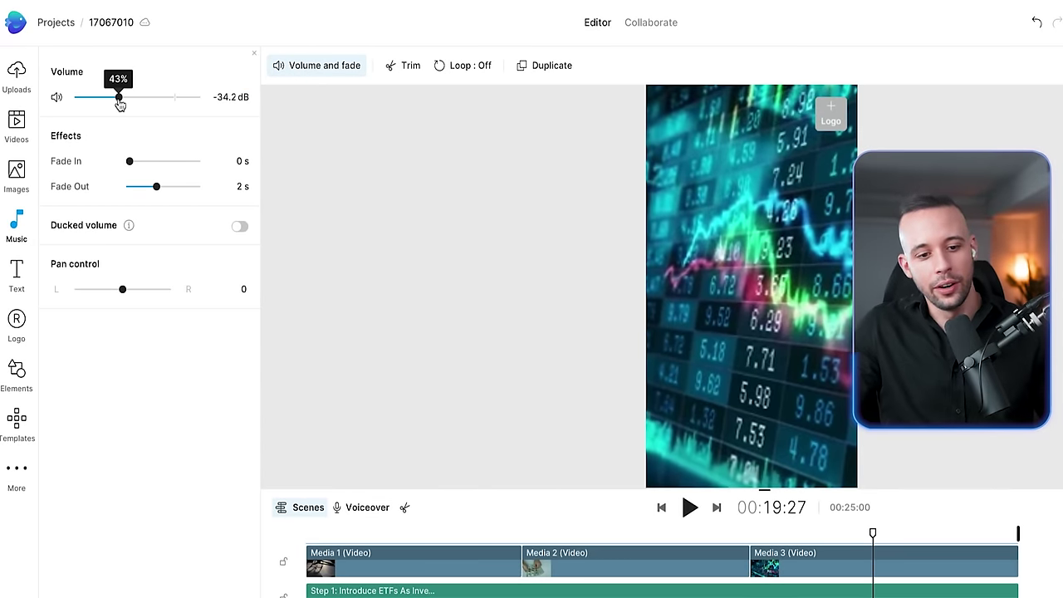
left_click_drag(153, 99, 134, 98)
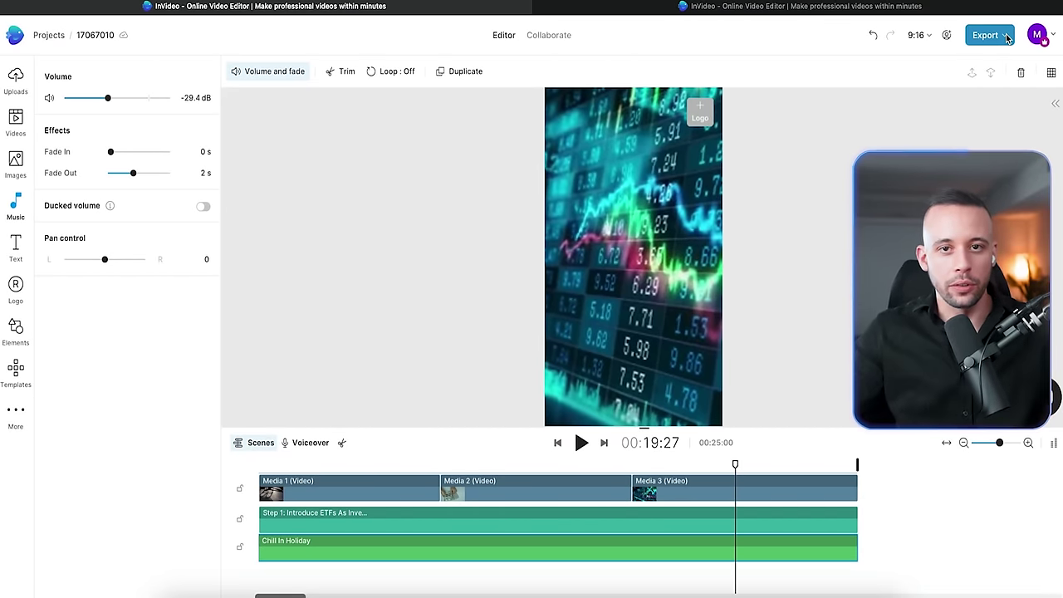
Export the video in 1080p and download the rendered file, allowing downloads from invideo.io
left_click(1005, 36)
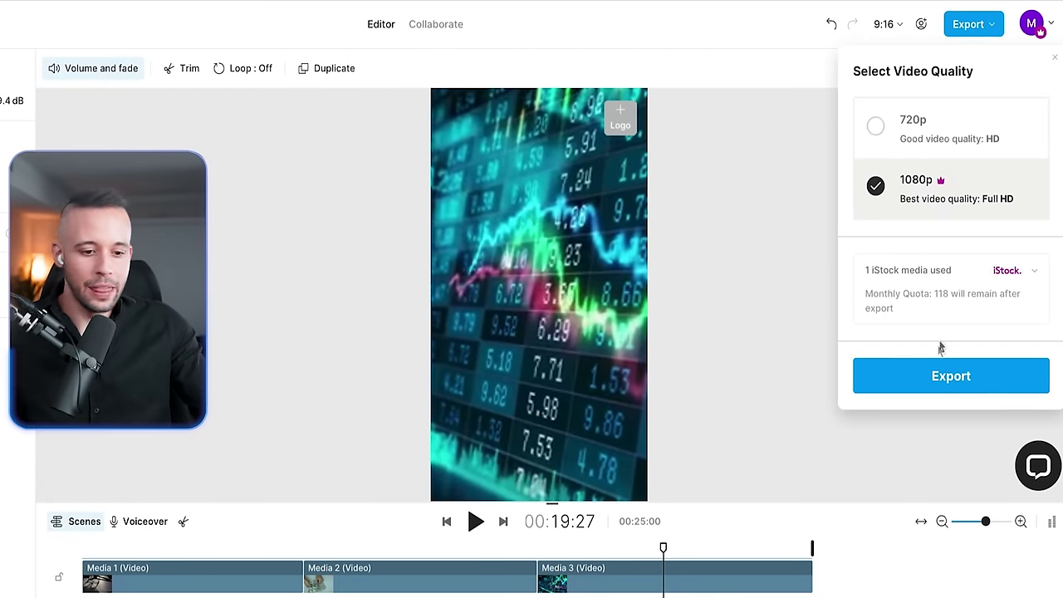
left_click(943, 370)
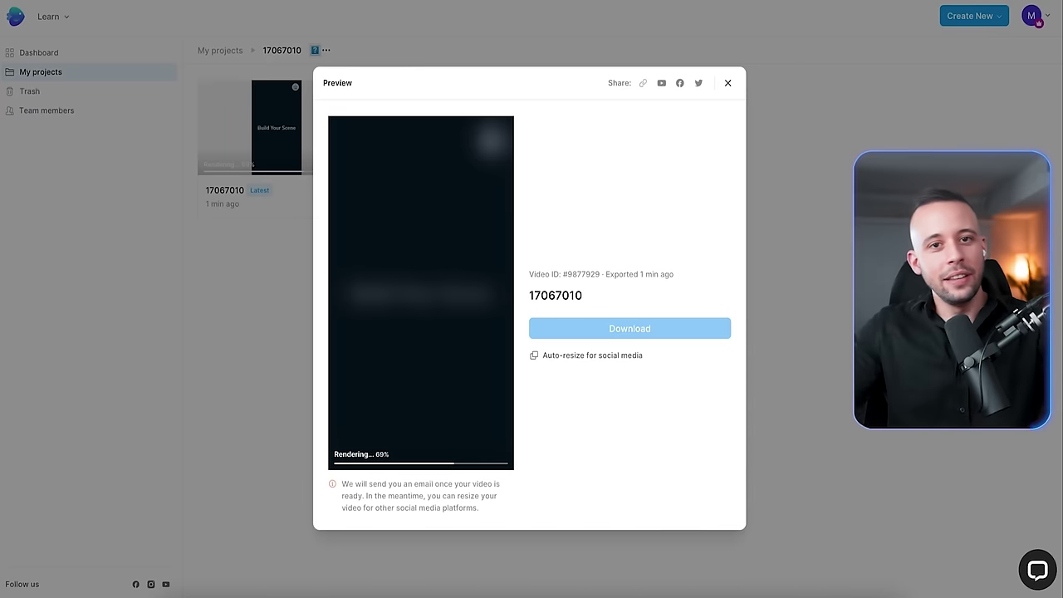
left_click(629, 328)
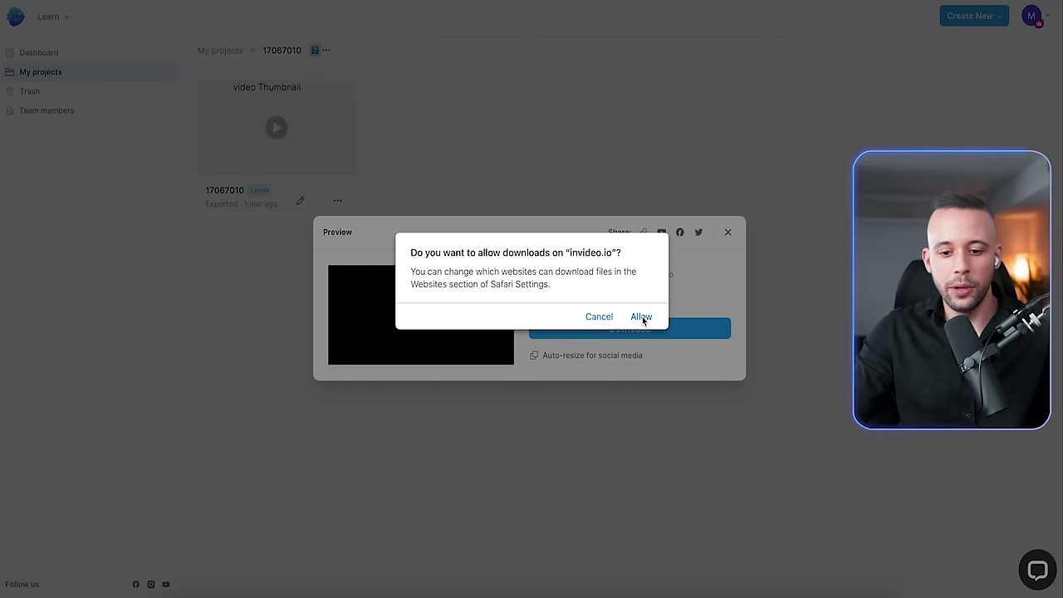
left_click(642, 319)
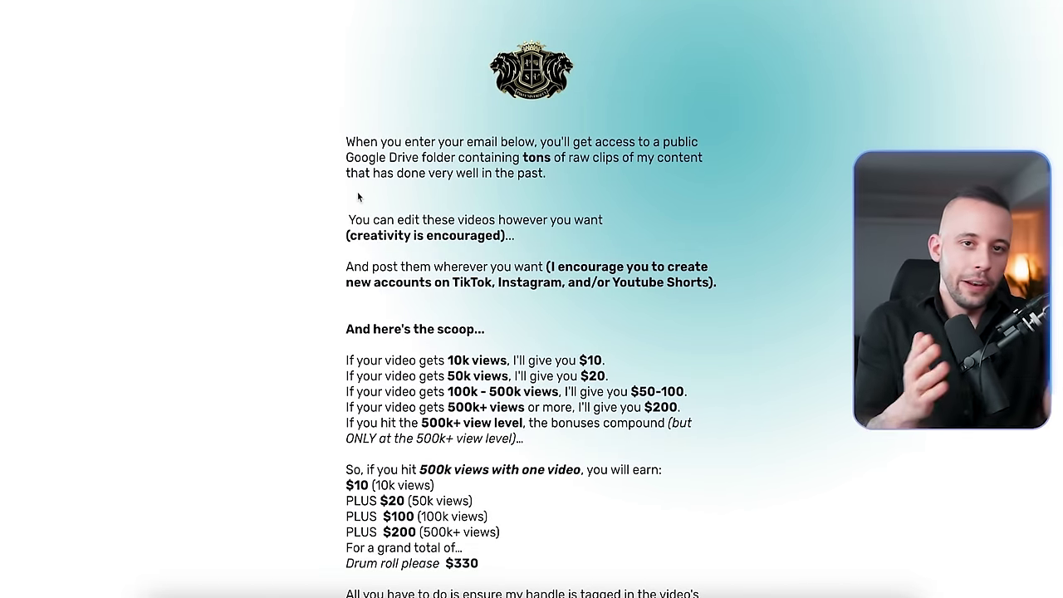
Examine the clip-posting offer page for its view-based payouts, tagging and proof requirements, affiliate terms and email sign-up
left_click_drag(358, 197, 741, 526)
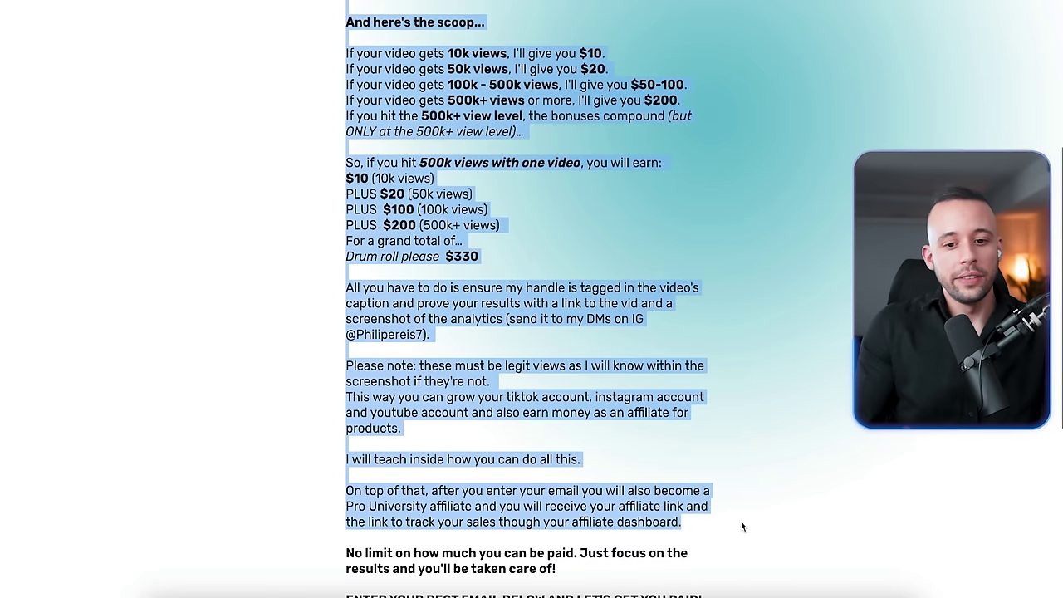
left_click(306, 62)
left_click_drag(306, 55, 747, 140)
left_click_drag(342, 285, 503, 289)
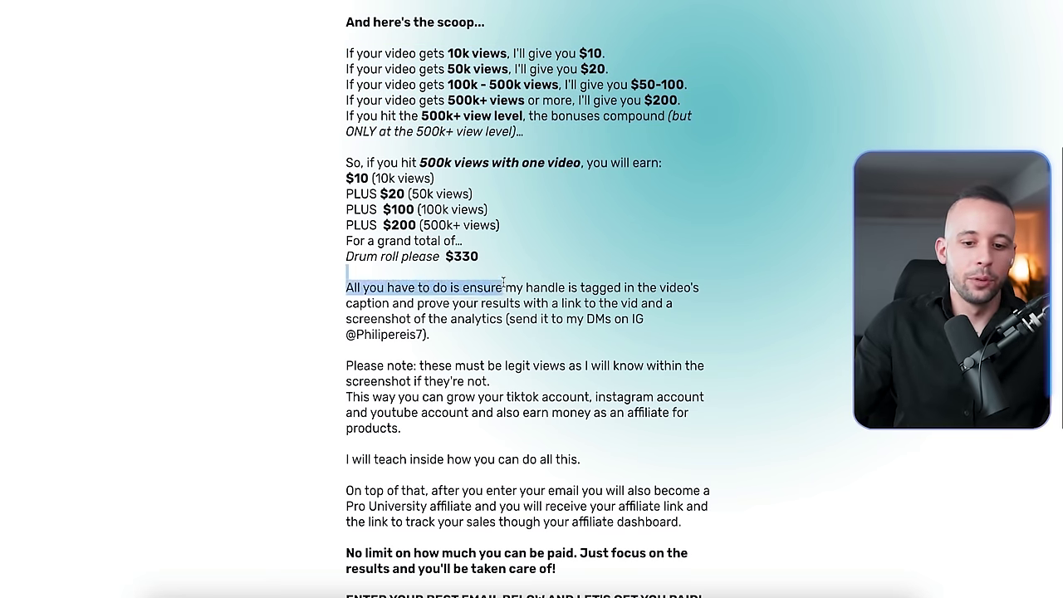
left_click(507, 257)
scroll(506, 256, "down", 2)
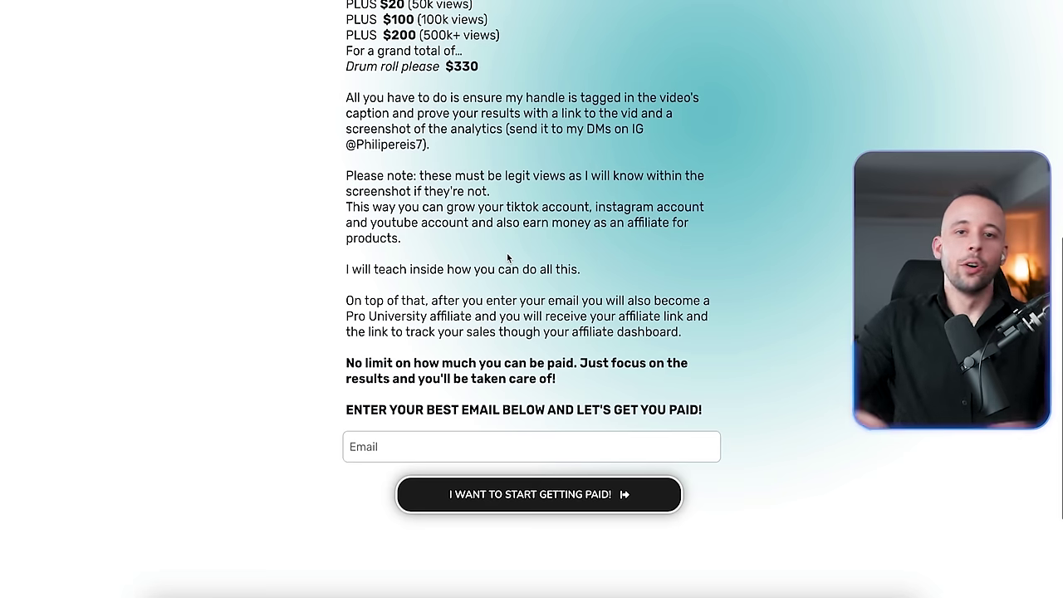